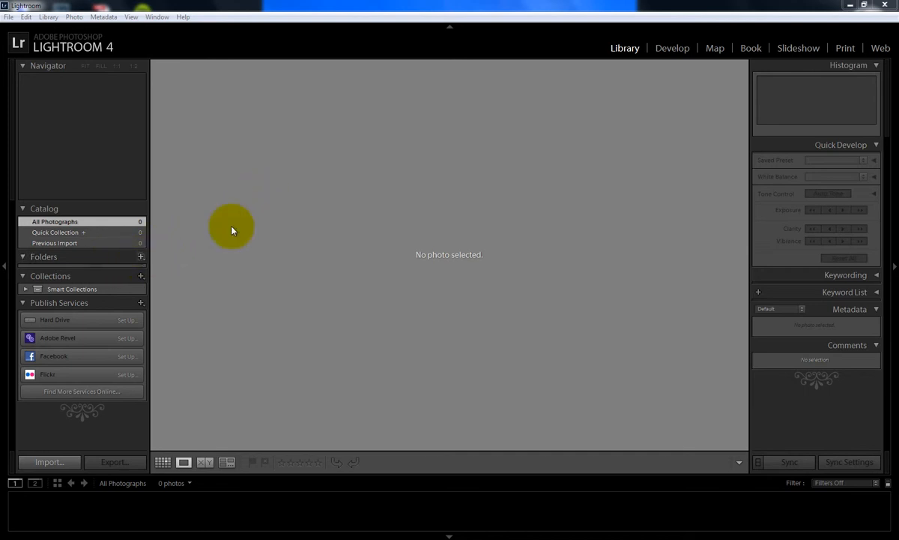
- Add the 2012-08-18 folder from DATA (D:) as the import source, with photos added to the catalog without moving them
{"action": "left_click", "coordinate": [624, 48]}
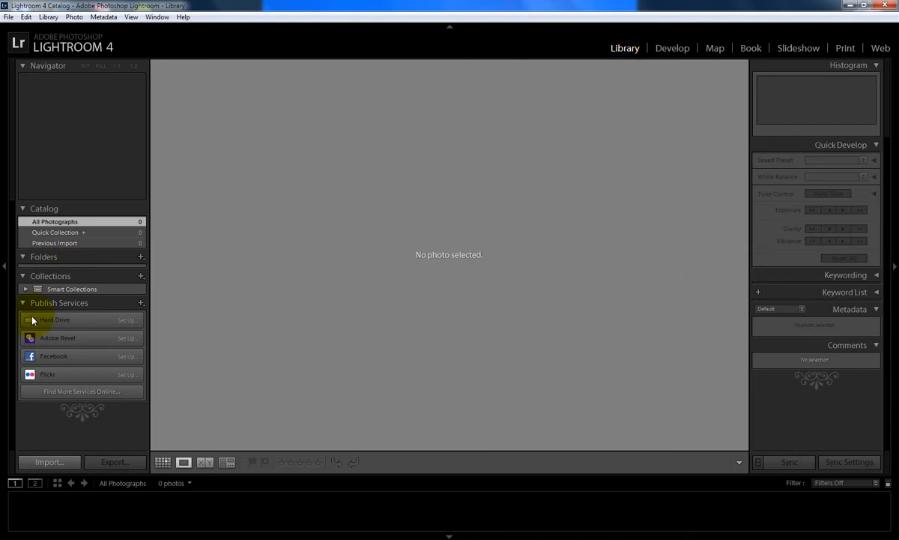
{"action": "left_click", "coordinate": [141, 258]}
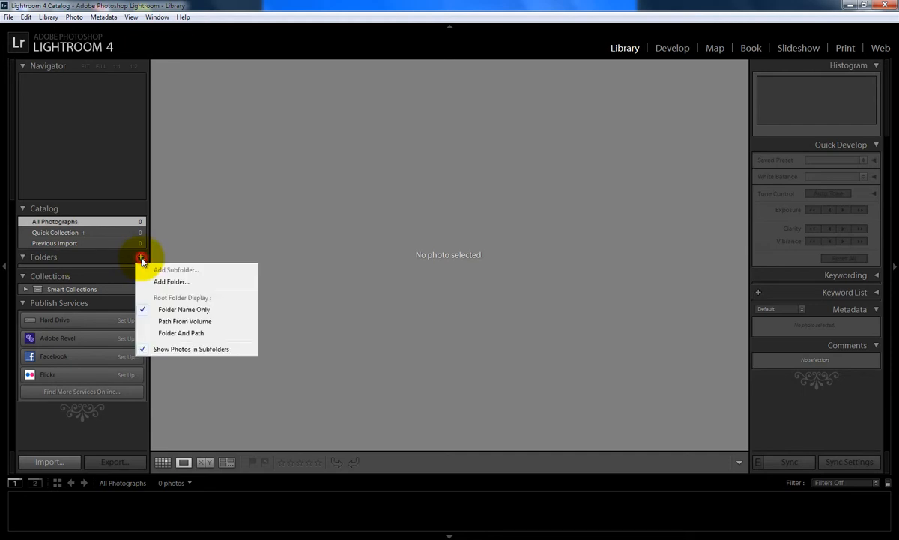
{"action": "left_click", "coordinate": [178, 283]}
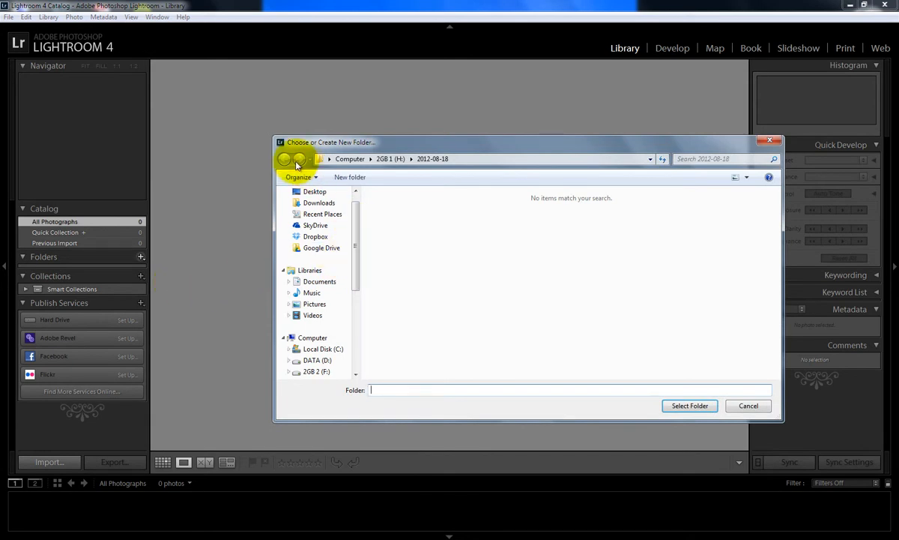
{"action": "left_click", "coordinate": [317, 359]}
{"action": "left_click", "coordinate": [409, 211]}
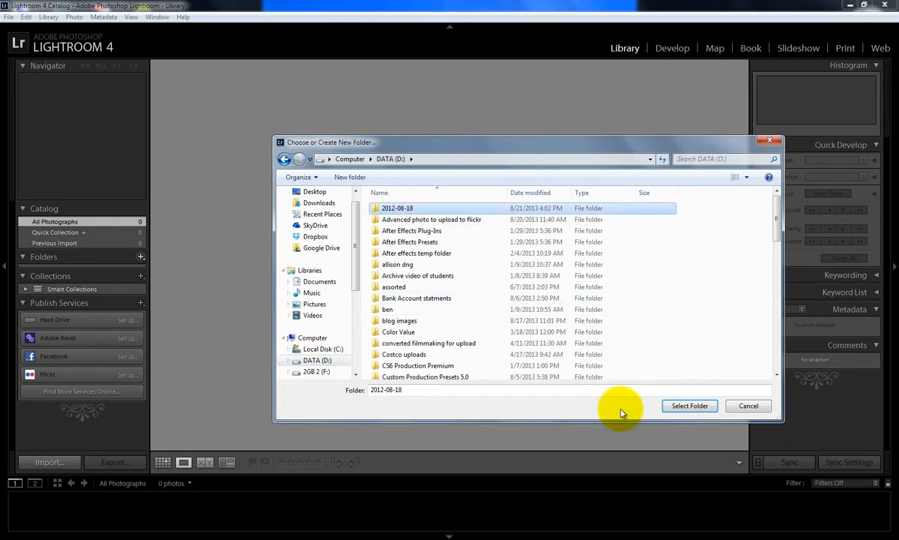
{"action": "left_click", "coordinate": [678, 407]}
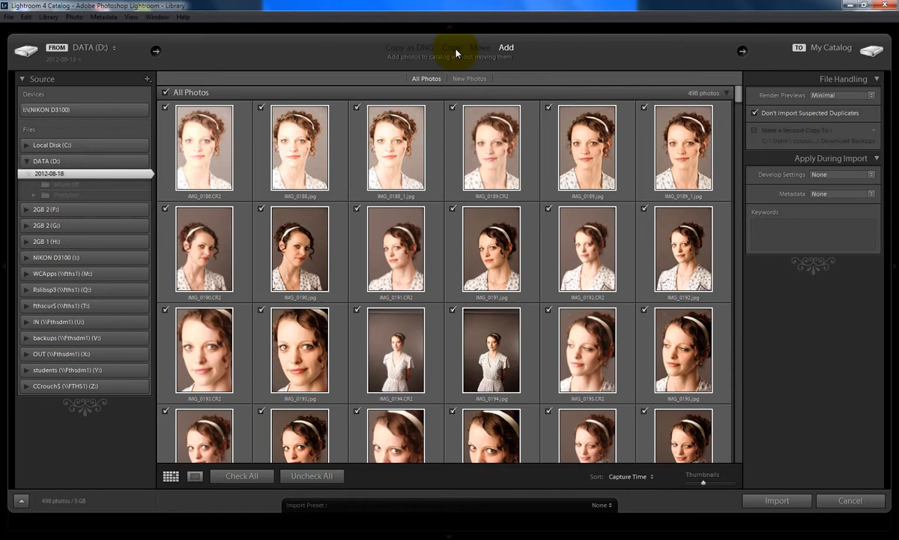
{"action": "left_click", "coordinate": [838, 48]}
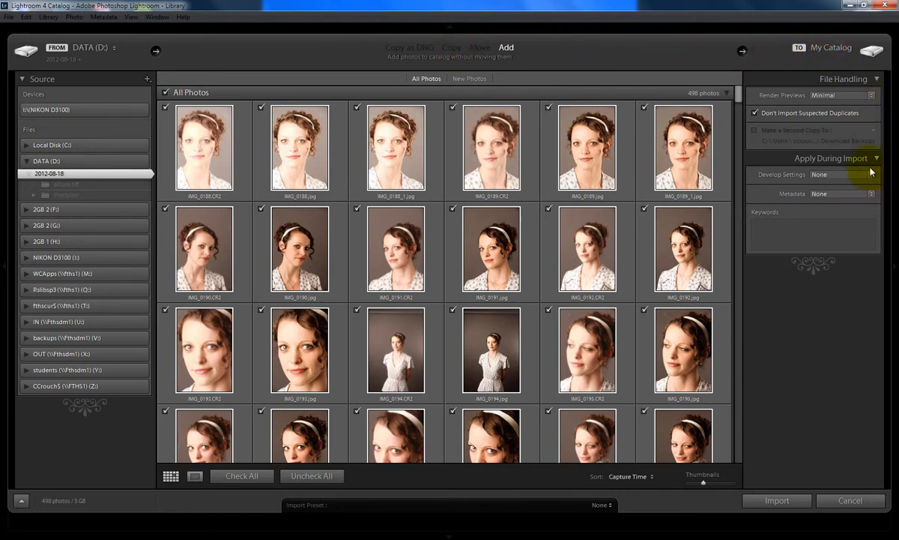
{"action": "left_click", "coordinate": [510, 47]}
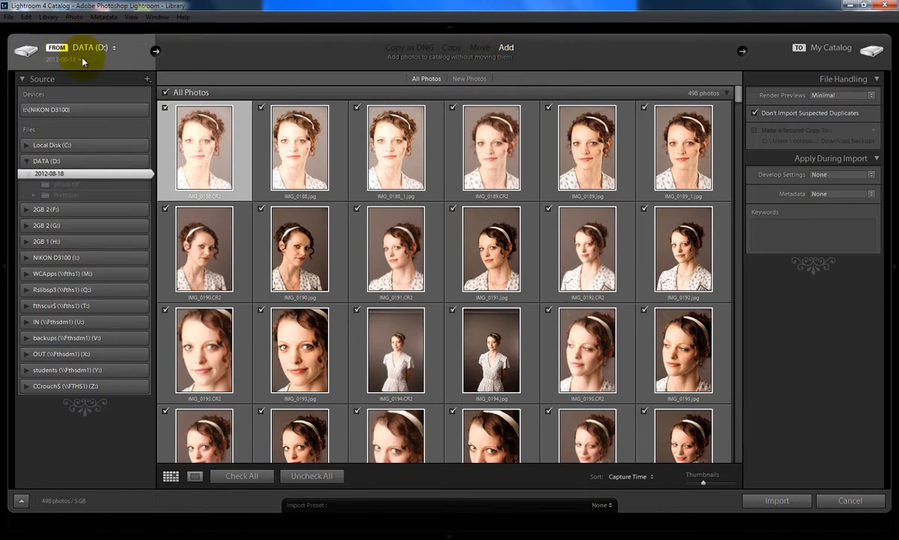
- Uncheck all photos for import and check only IMG_0188.jpg, IMG_0191.CR2, IMG_0194.jpg and IMG_0195.CR2
{"action": "left_click", "coordinate": [165, 93]}
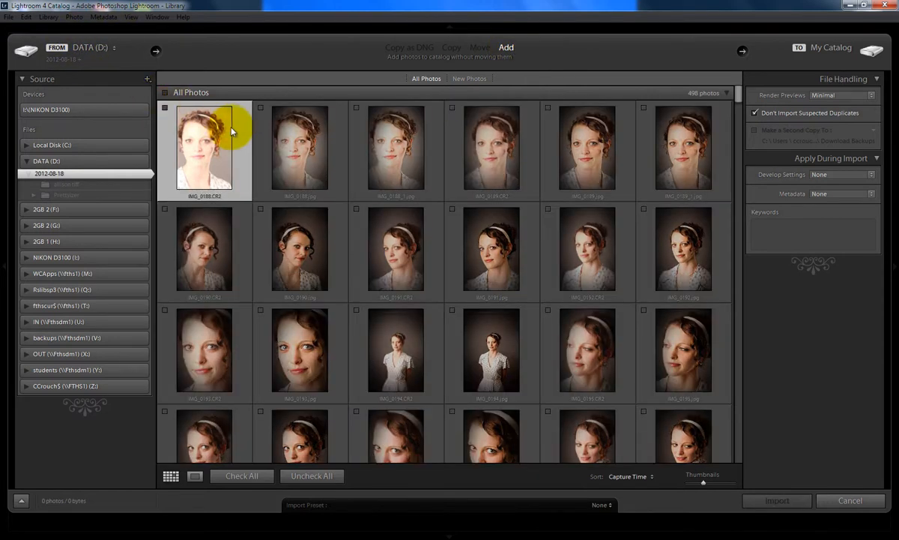
{"action": "left_click", "coordinate": [261, 107]}
{"action": "left_click", "coordinate": [357, 208]}
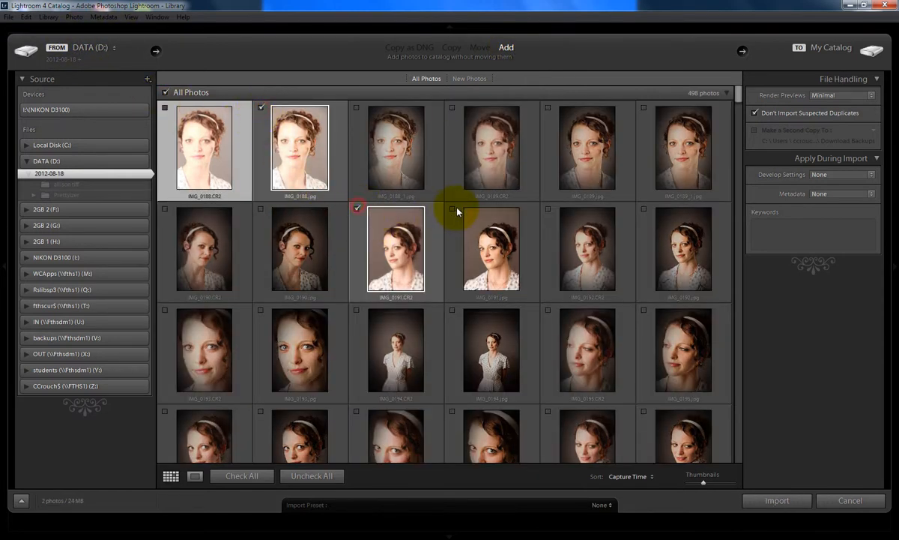
{"action": "left_click", "coordinate": [453, 309]}
{"action": "left_click", "coordinate": [548, 309]}
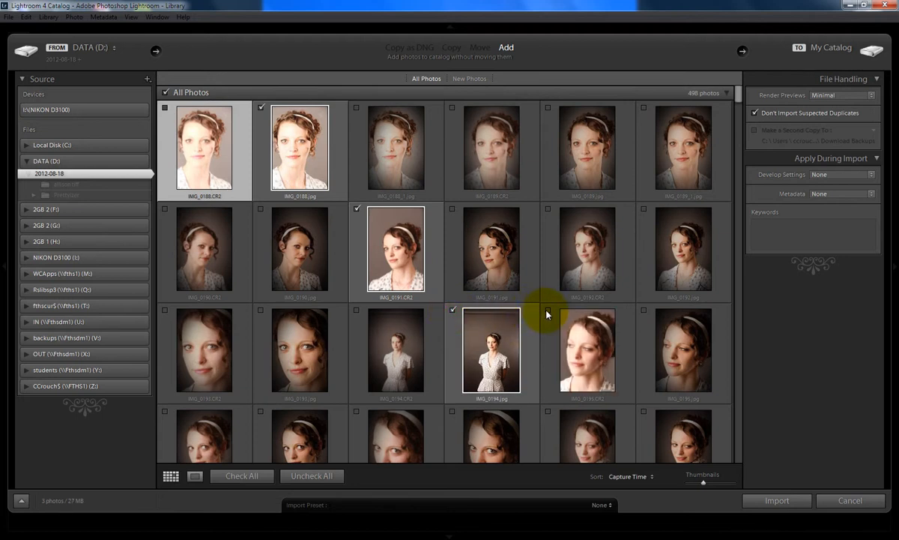
- Uncheck the individually chosen photos and include all photos in the import again
{"action": "left_click", "coordinate": [548, 309]}
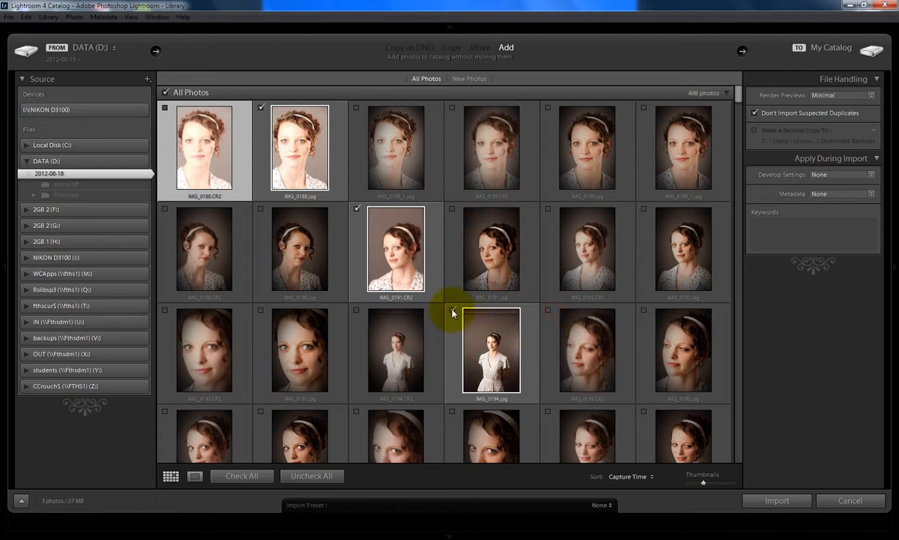
{"action": "left_click", "coordinate": [452, 310]}
{"action": "left_click", "coordinate": [358, 209]}
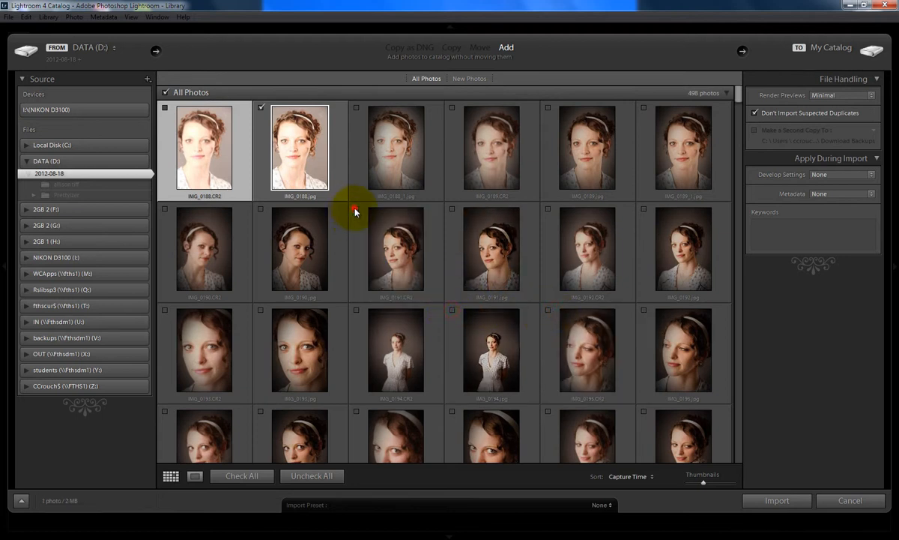
{"action": "left_click", "coordinate": [260, 107]}
{"action": "left_click", "coordinate": [165, 92]}
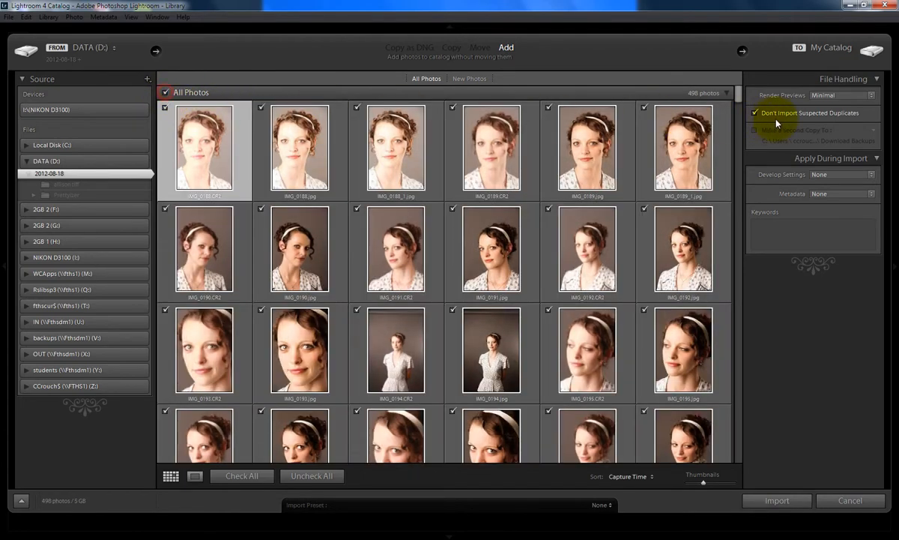
- Import all checked photos into the catalog with Render Previews kept at Minimal
{"action": "left_click_drag", "start_coordinate": [739, 98], "coordinate": [708, 88]}
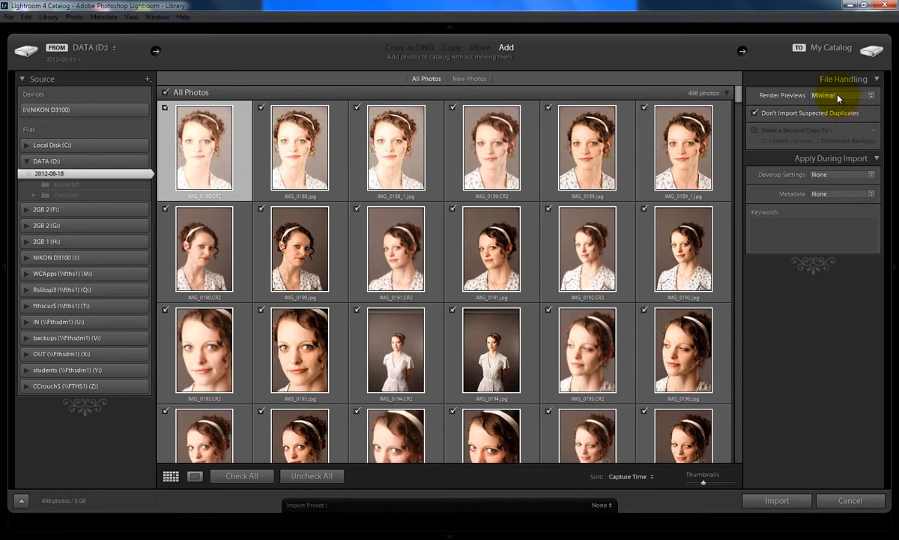
{"action": "left_click", "coordinate": [871, 96]}
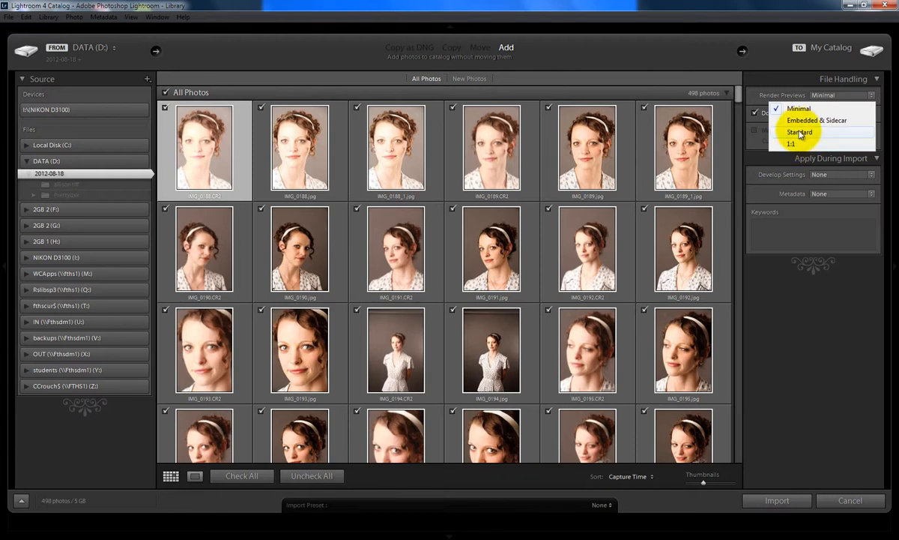
{"action": "left_click", "coordinate": [701, 51]}
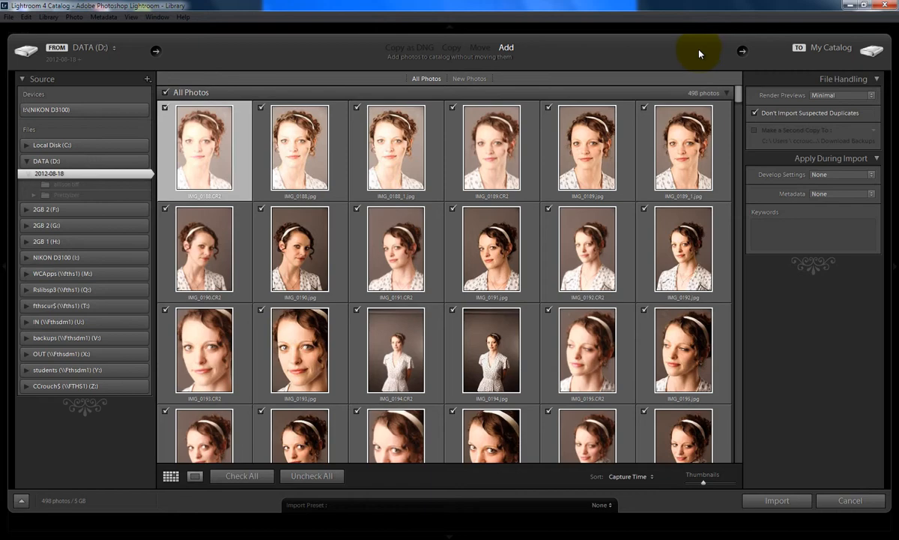
{"action": "left_click", "coordinate": [776, 502]}
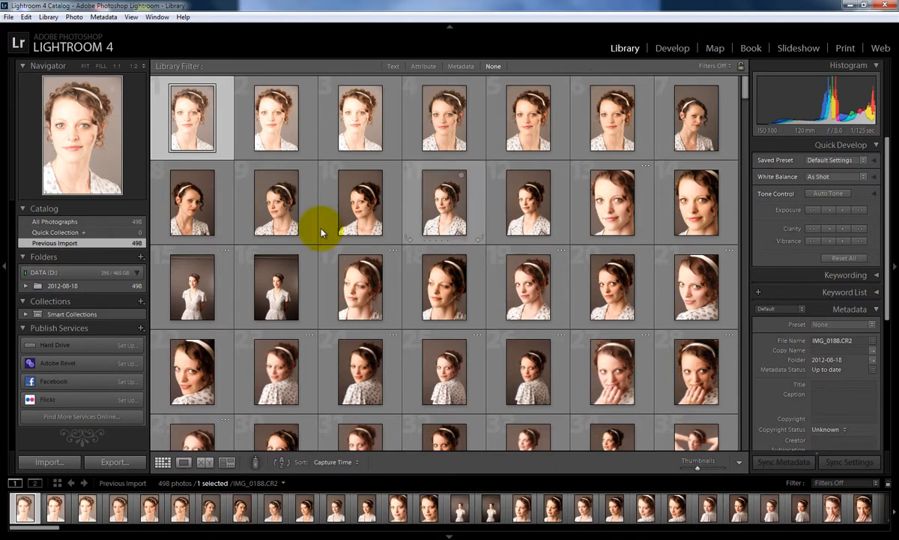
- Display all photographs in the catalog, followed by the contents of the 2012-08-18 folder
{"action": "left_click", "coordinate": [59, 223]}
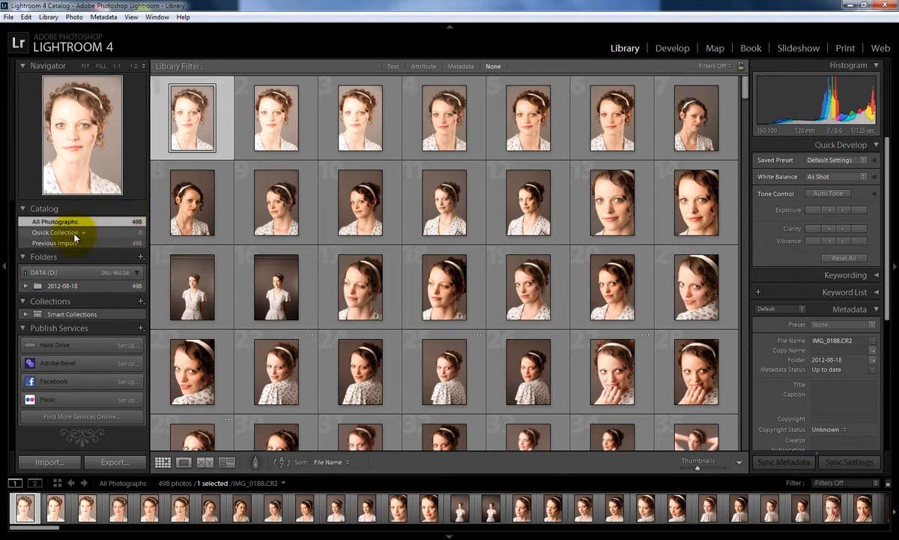
{"action": "left_click", "coordinate": [22, 259]}
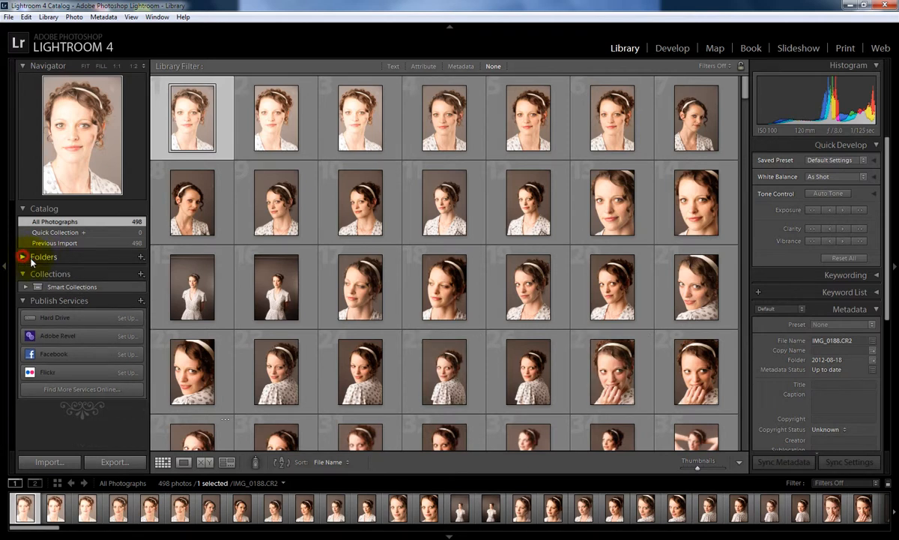
{"action": "left_click", "coordinate": [24, 260]}
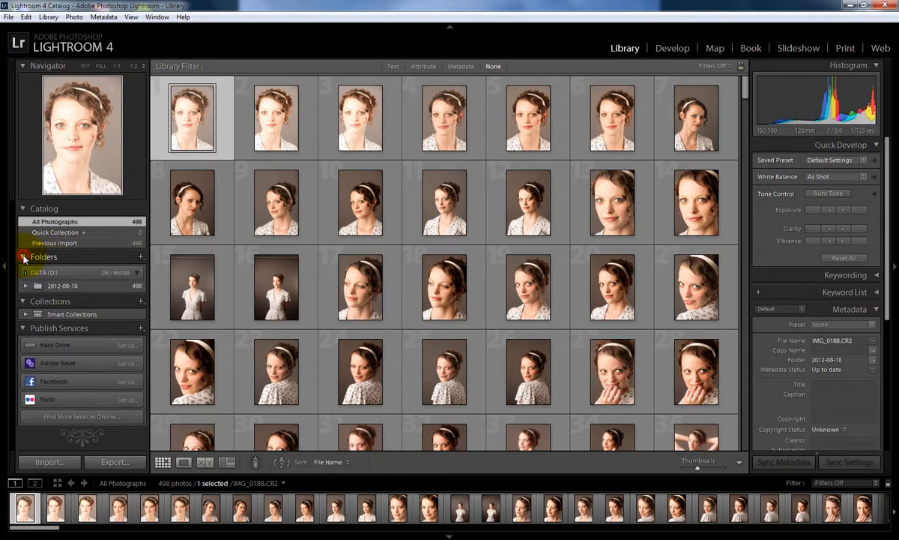
{"action": "left_click", "coordinate": [61, 288]}
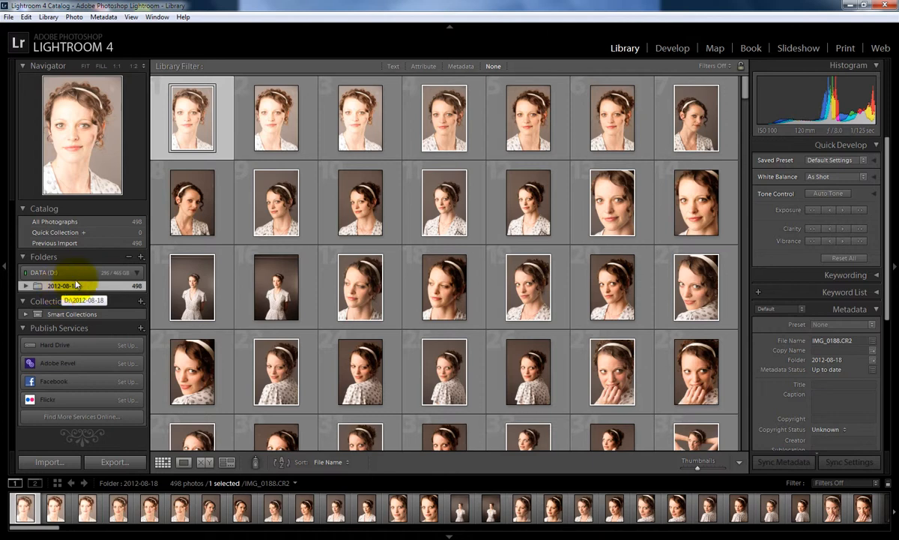
- Preview several of the folder's photos one at a time, from the first rows through IMG_0192.CR2 and IMG_0191.jpg
{"action": "left_click", "coordinate": [268, 122]}
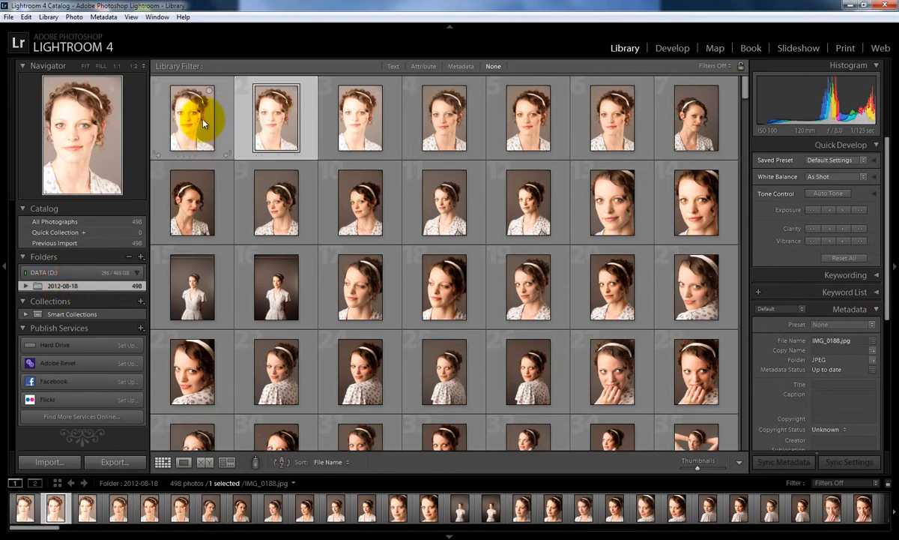
{"action": "left_click", "coordinate": [189, 110]}
{"action": "left_click", "coordinate": [271, 113]}
{"action": "left_click", "coordinate": [356, 120]}
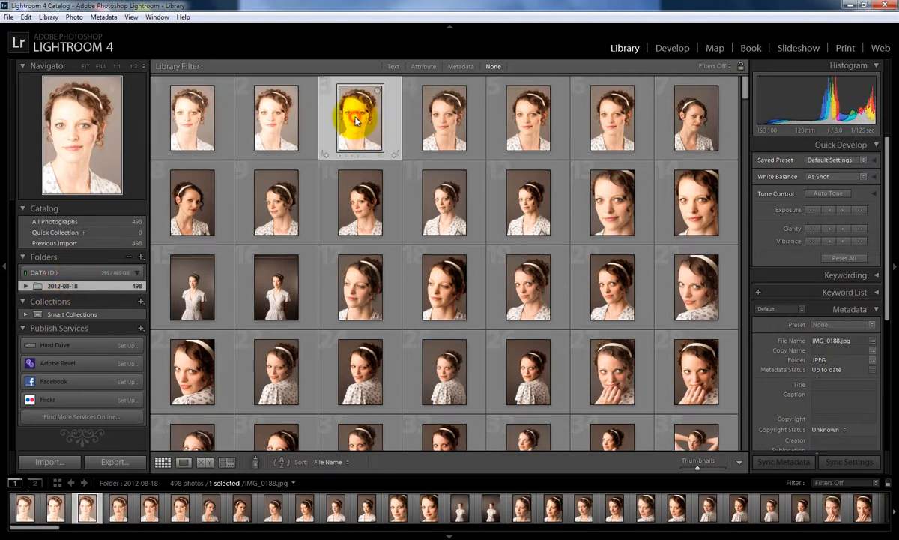
{"action": "left_click", "coordinate": [440, 114]}
{"action": "left_click", "coordinate": [448, 202]}
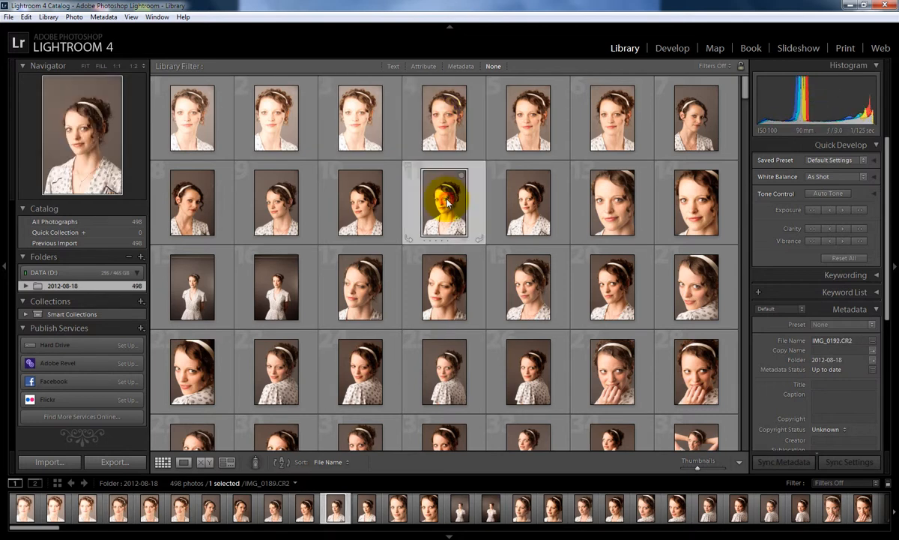
{"action": "left_click", "coordinate": [306, 509]}
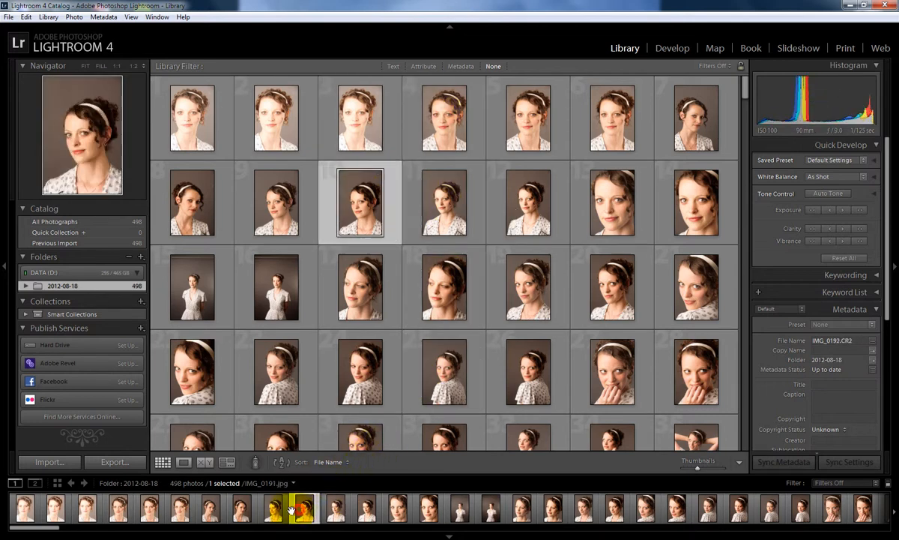
- Enlarge IMG_0190.jpg in Loupe view and look through IMG_0190.CR2, IMG_0191.jpg and IMG_0192.jpg
{"action": "double_click", "coordinate": [195, 191]}
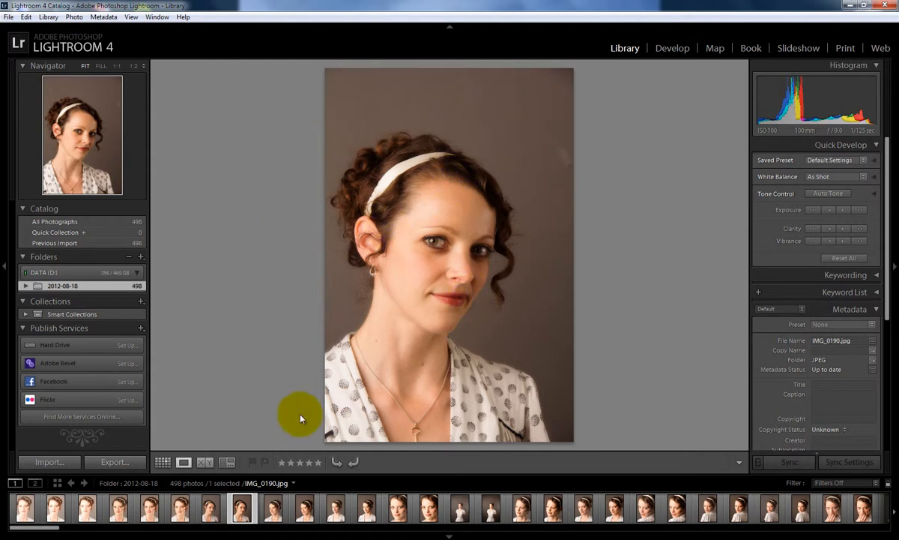
{"action": "left_click", "coordinate": [211, 508]}
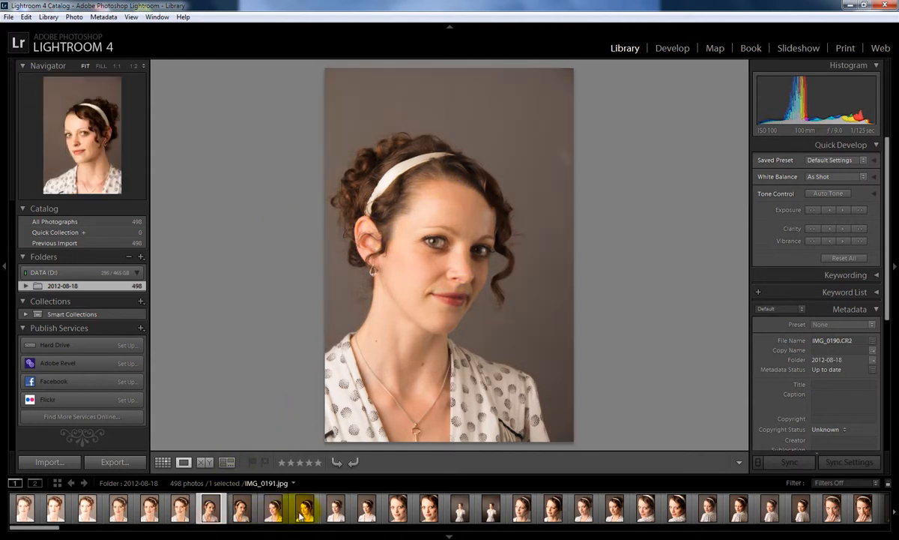
{"action": "left_click", "coordinate": [302, 511]}
{"action": "left_click", "coordinate": [370, 511]}
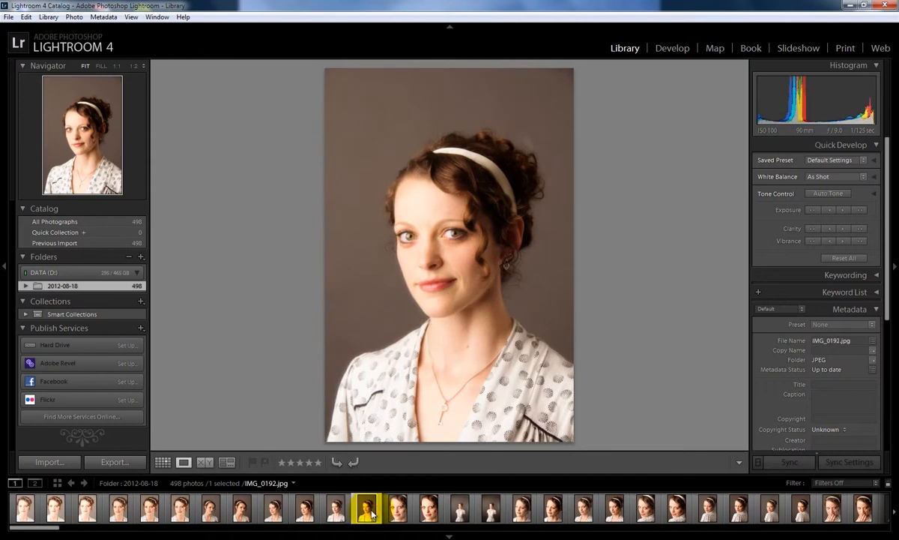
- Rotate IMG_0192.jpg clockwise through a full turn and return to the thumbnail grid
{"action": "left_click", "coordinate": [355, 463]}
{"action": "left_click", "coordinate": [356, 464]}
{"action": "left_click", "coordinate": [355, 464]}
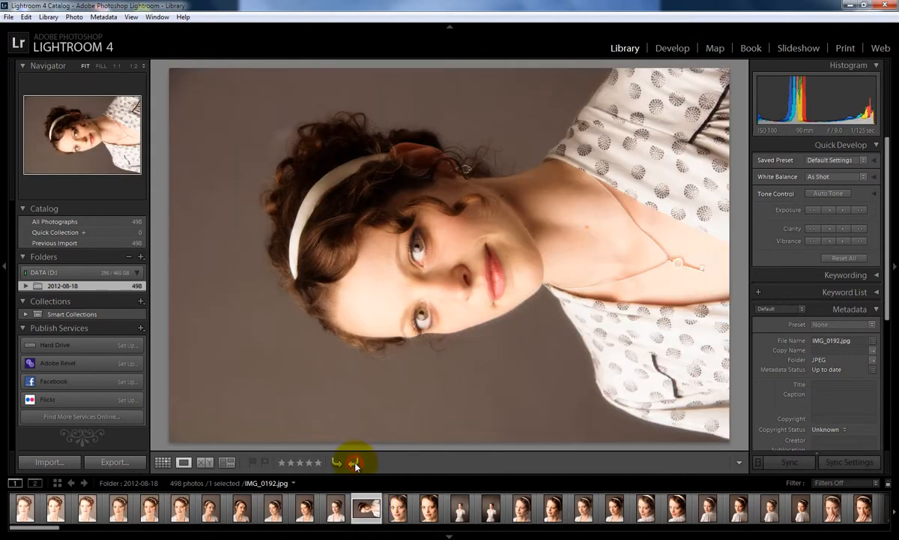
{"action": "left_click", "coordinate": [355, 463]}
{"action": "left_click", "coordinate": [162, 462]}
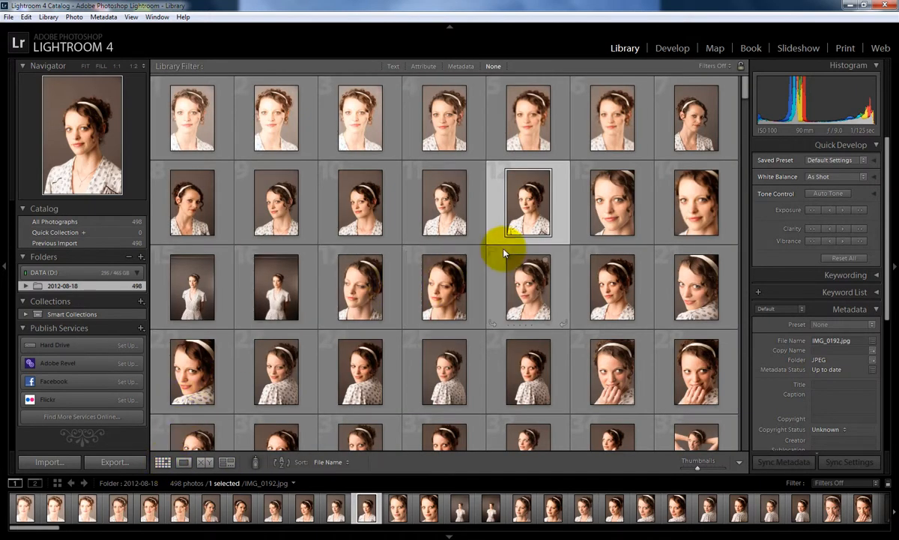
- Select the first seven photos in the grid and rotate them together counterclockwise through a full turn
{"action": "left_click", "coordinate": [202, 199]}
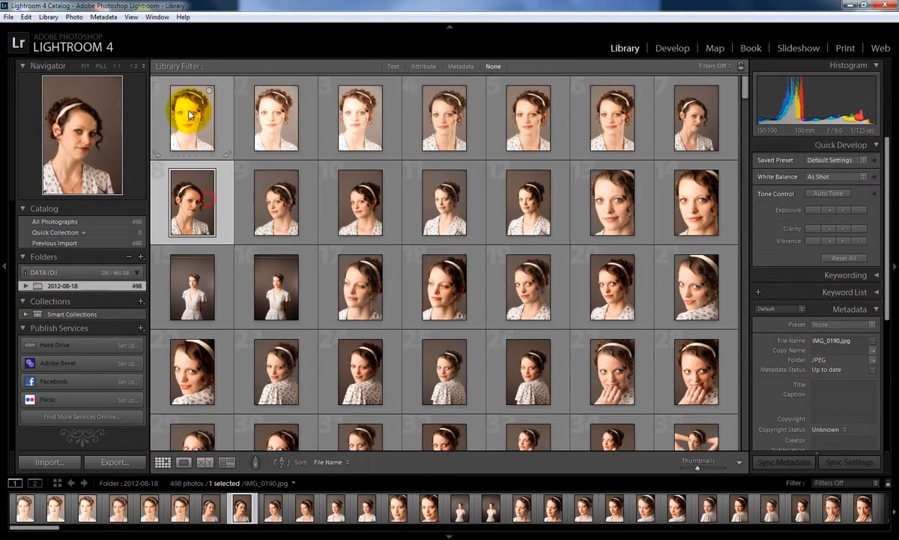
{"action": "left_click", "coordinate": [190, 115]}
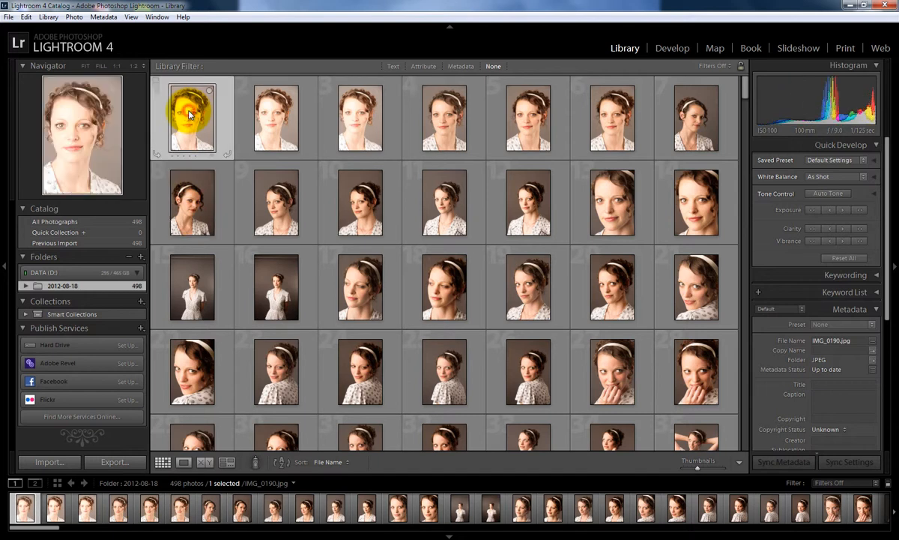
{"action": "left_click", "coordinate": [683, 115], "text": "shift"}
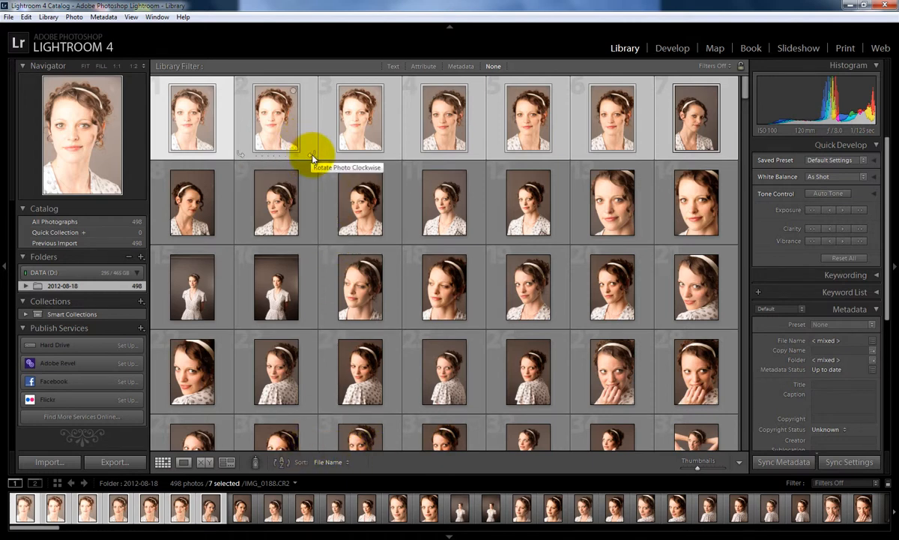
{"action": "left_click", "coordinate": [239, 156]}
{"action": "left_click", "coordinate": [240, 156]}
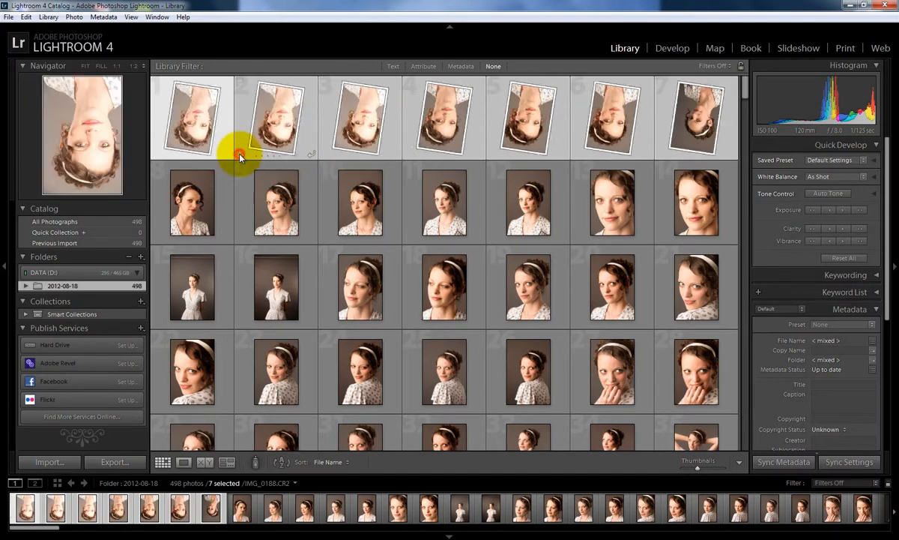
{"action": "left_click", "coordinate": [240, 155]}
{"action": "left_click", "coordinate": [240, 155]}
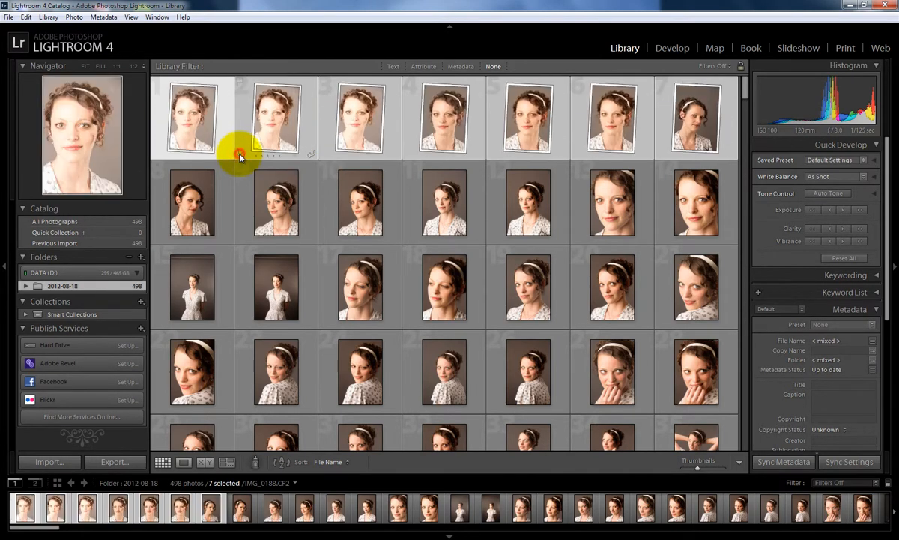
- Open IMG_0191.CR2 in the Develop module, then display IMG_0190.CR2 there
{"action": "left_click", "coordinate": [260, 208]}
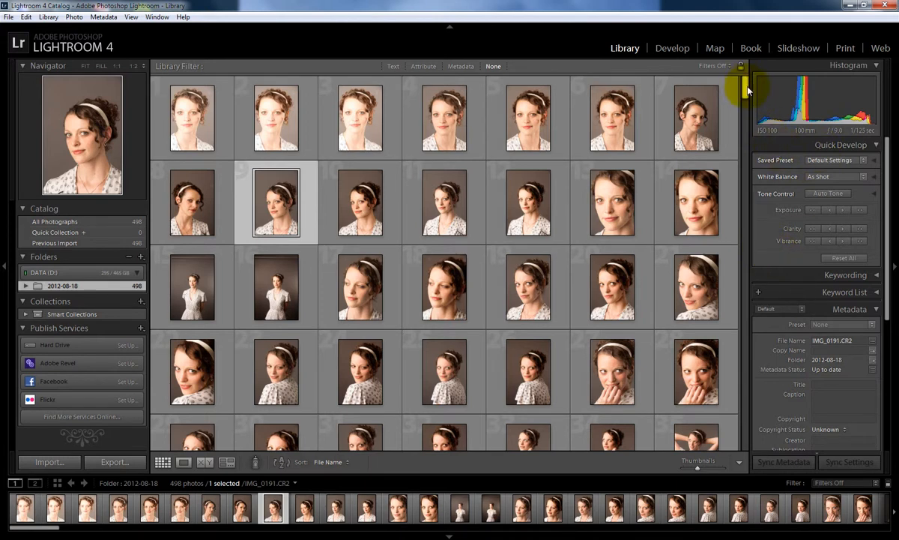
{"action": "left_click_drag", "start_coordinate": [747, 88], "coordinate": [747, 97]}
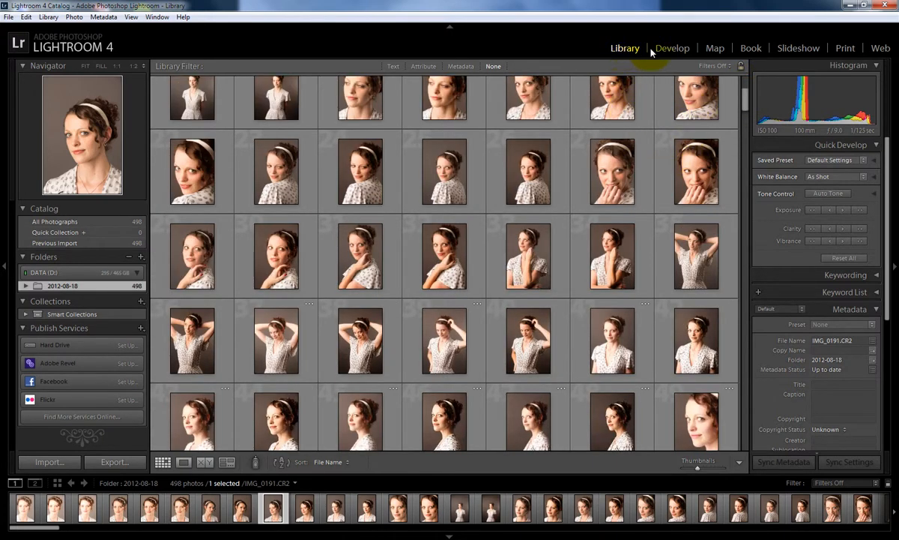
{"action": "left_click", "coordinate": [671, 48]}
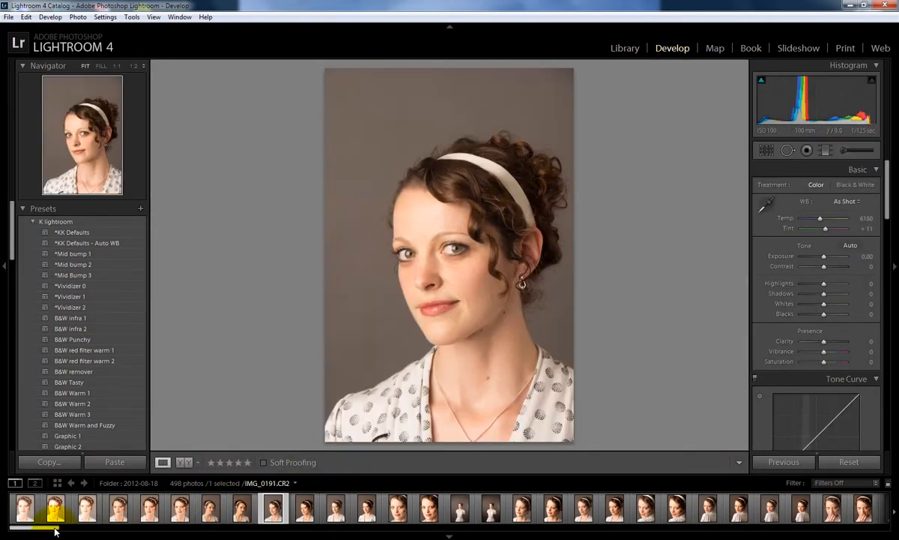
{"action": "left_click_drag", "start_coordinate": [54, 527], "coordinate": [45, 529]}
{"action": "key", "text": "Left"}
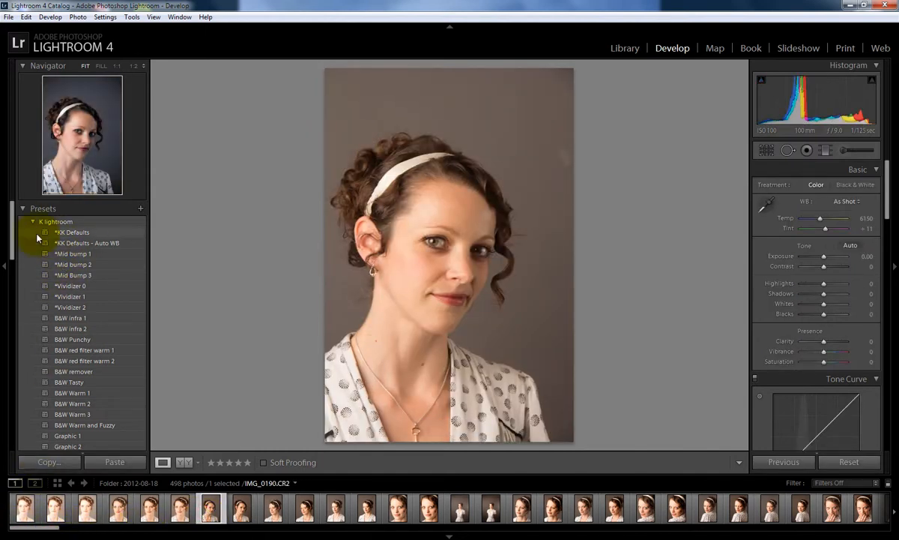
- Switch to the Library grid and back to Develop, and collapse the K lightroom and k preset groups
{"action": "left_click", "coordinate": [21, 209]}
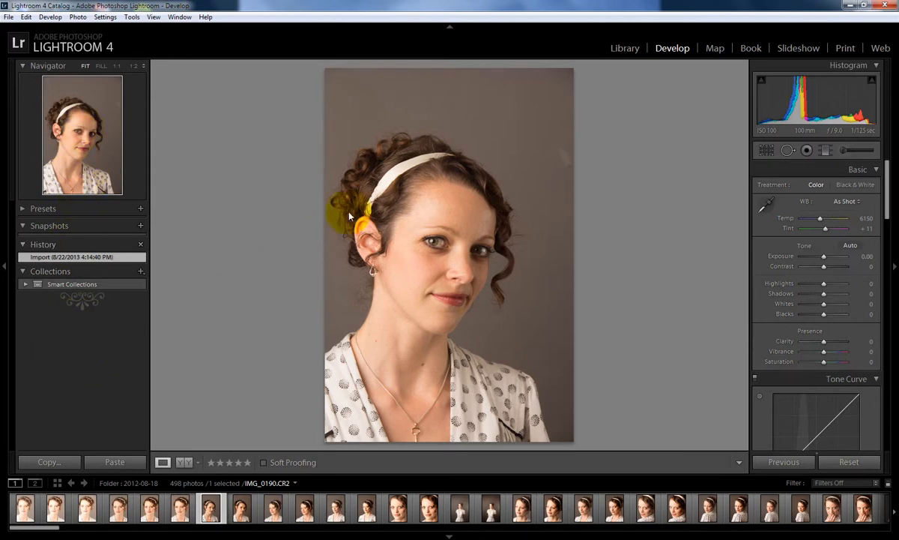
{"action": "left_click", "coordinate": [625, 50]}
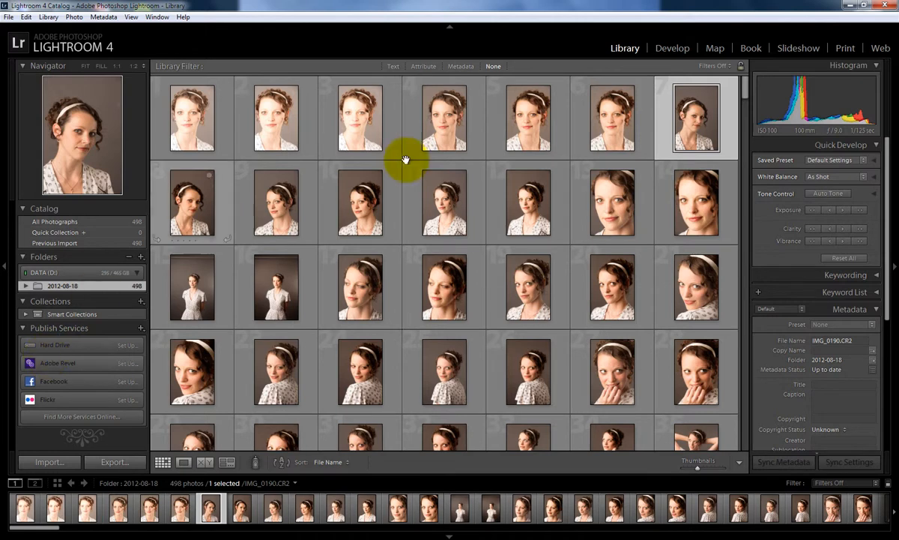
{"action": "left_click", "coordinate": [674, 48]}
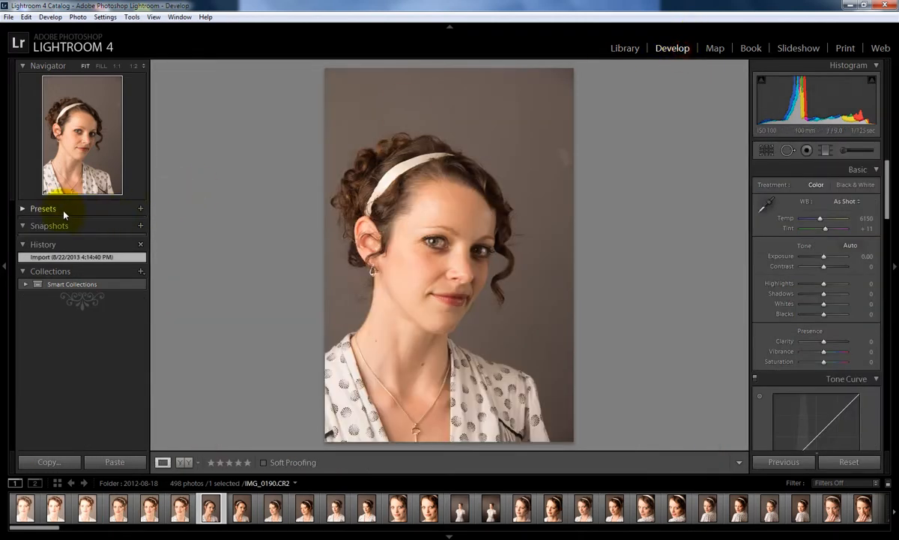
{"action": "left_click", "coordinate": [24, 208]}
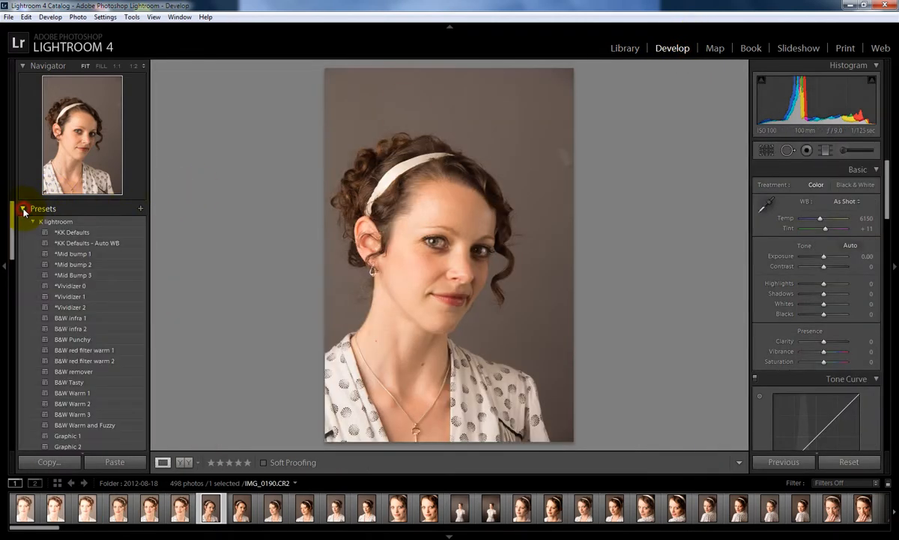
{"action": "left_click", "coordinate": [32, 221]}
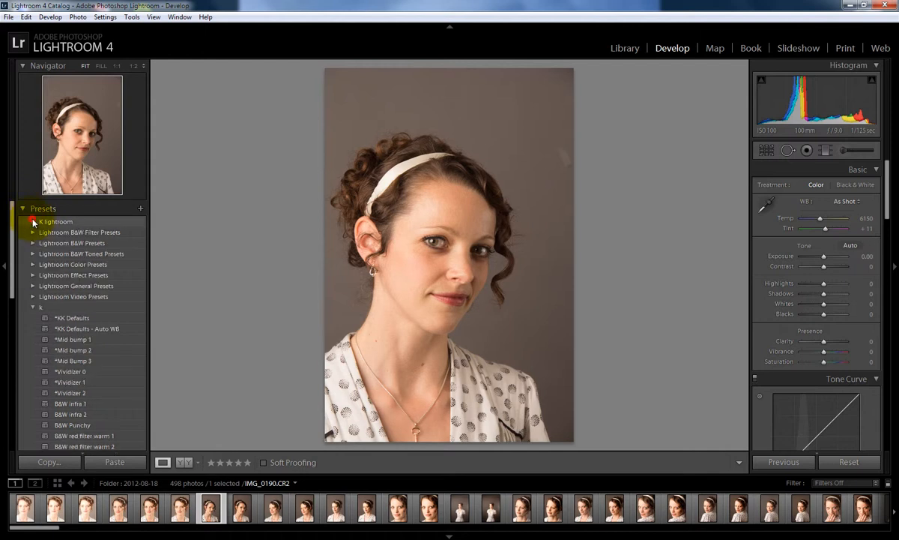
{"action": "left_click", "coordinate": [33, 306]}
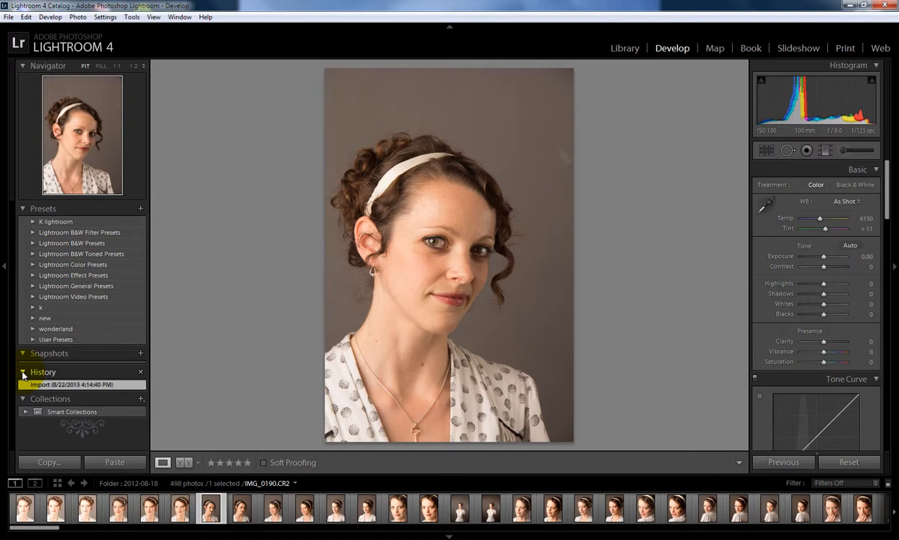
- Look at the filmstrip's source list without changing the source, and display IMG_0191.jpg in Develop
{"action": "left_click", "coordinate": [279, 483]}
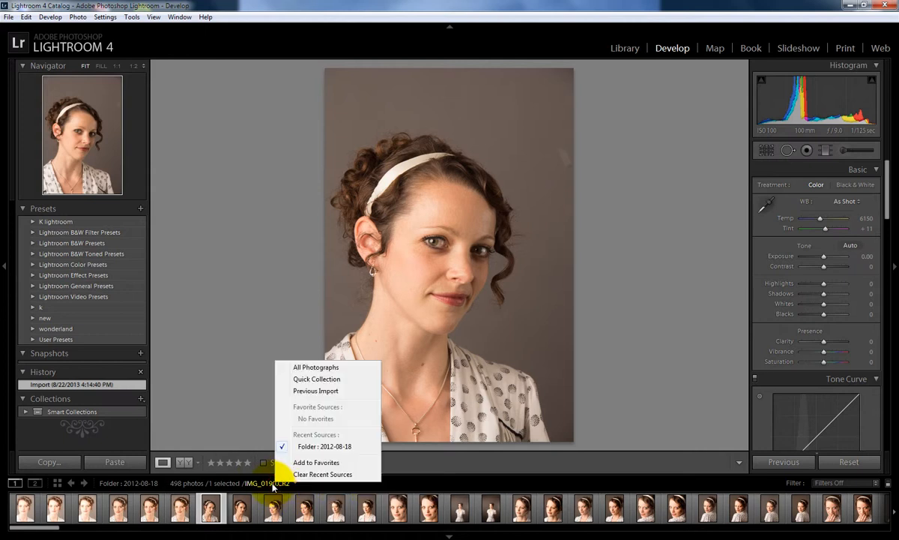
{"action": "left_click", "coordinate": [417, 483]}
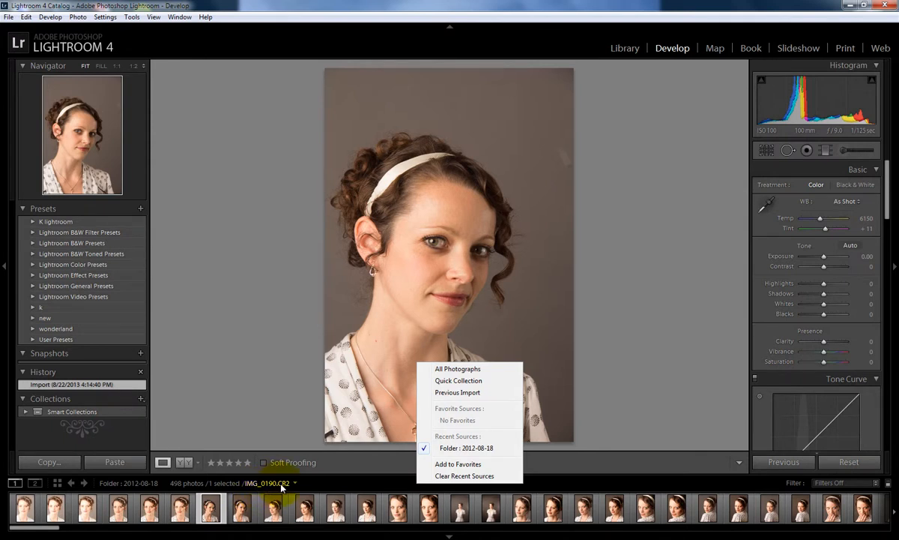
{"action": "left_click", "coordinate": [253, 425]}
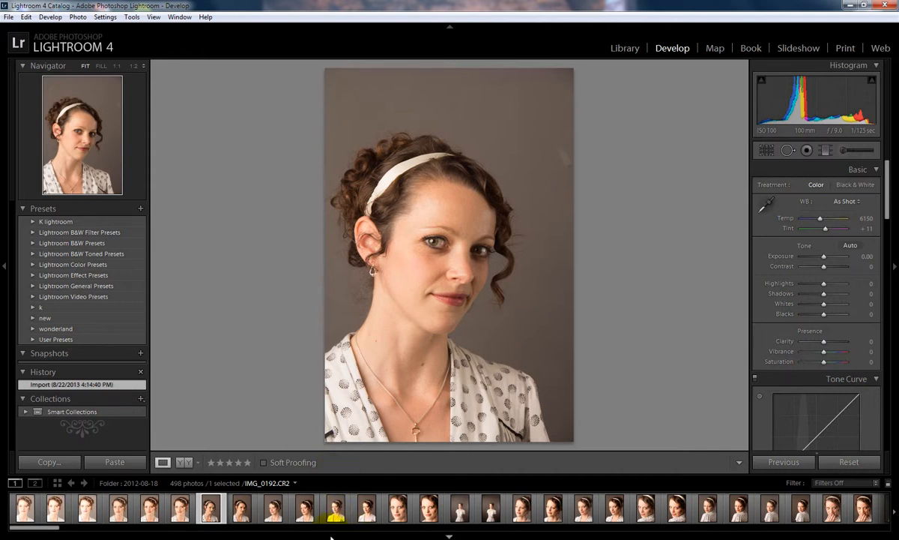
{"action": "left_click", "coordinate": [304, 513]}
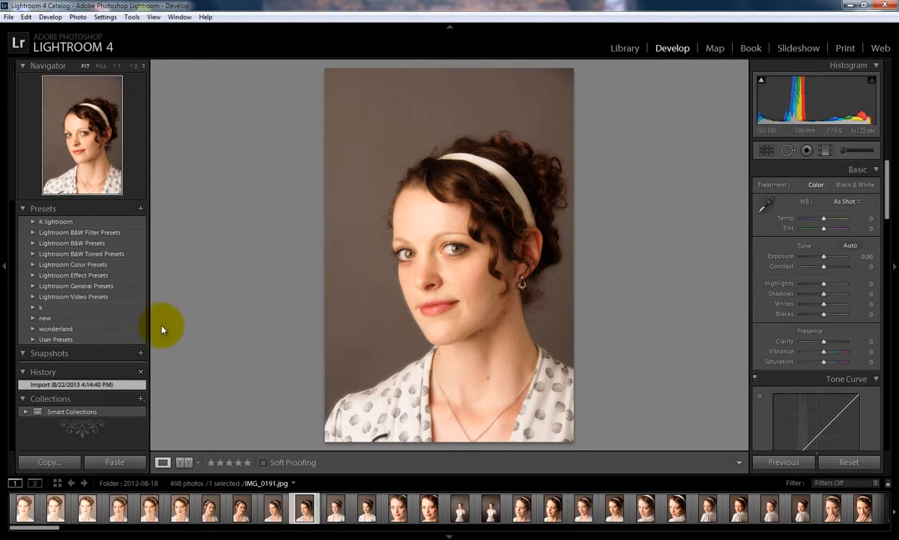
- Return to the Library grid and enlarge the thumbnails to three per row
{"action": "left_click", "coordinate": [625, 48]}
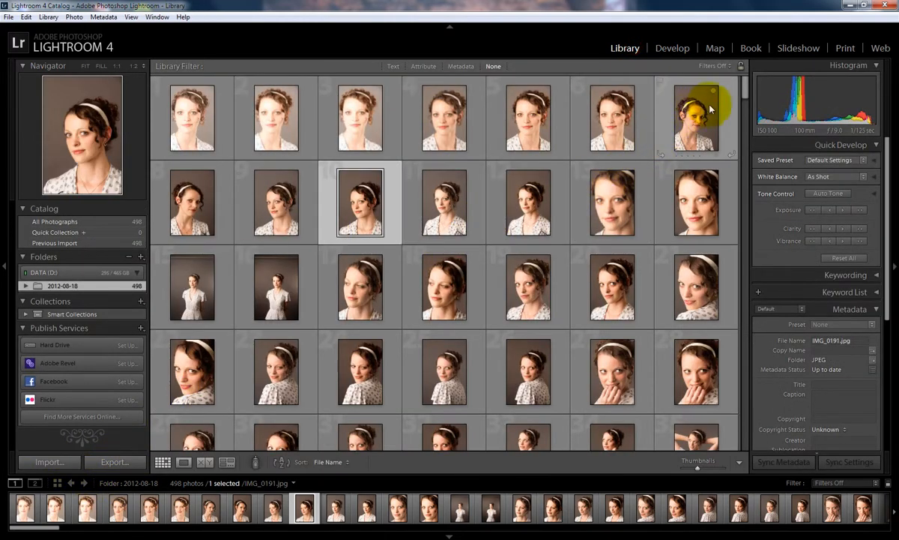
{"action": "left_click_drag", "start_coordinate": [743, 89], "coordinate": [748, 150]}
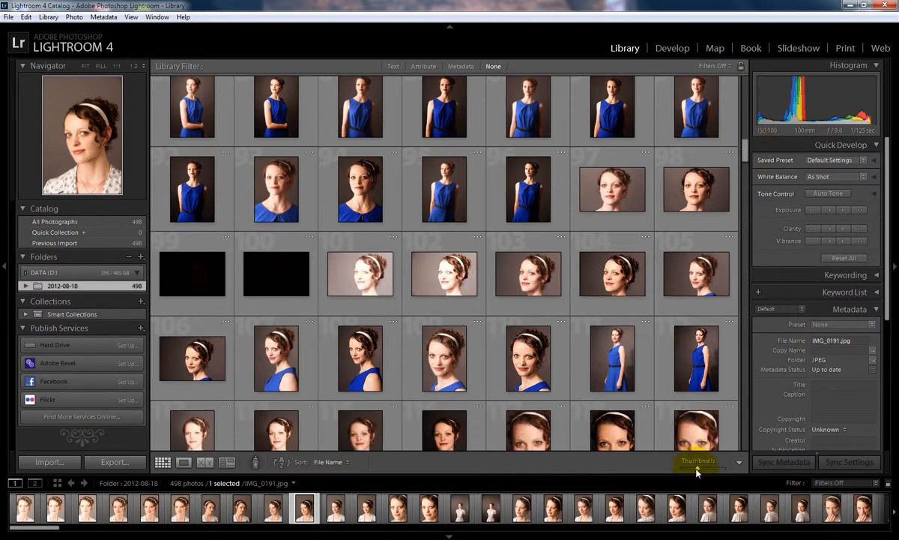
{"action": "left_click_drag", "start_coordinate": [697, 468], "coordinate": [712, 470]}
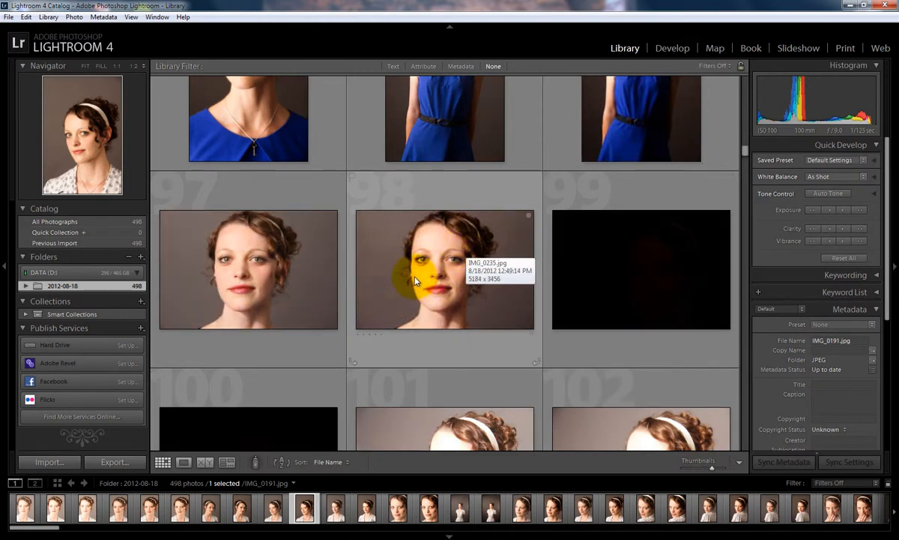
{"action": "left_click_drag", "start_coordinate": [744, 150], "coordinate": [727, 74]}
- Select the first nine photos in the grid and render standard-sized previews for them
{"action": "left_click", "coordinate": [227, 196]}
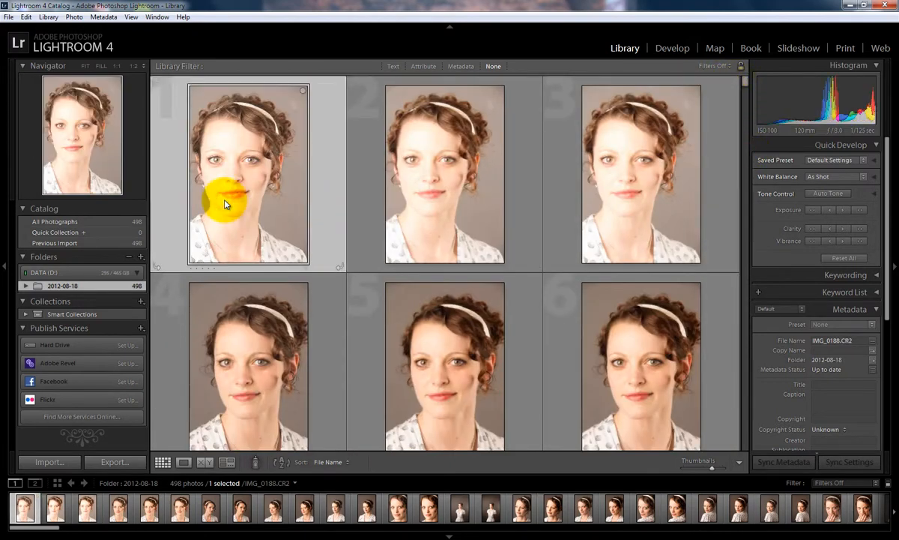
{"action": "scroll", "coordinate": [225, 202], "scroll_direction": "down", "scroll_amount": 5}
{"action": "left_click", "coordinate": [649, 212], "text": "shift"}
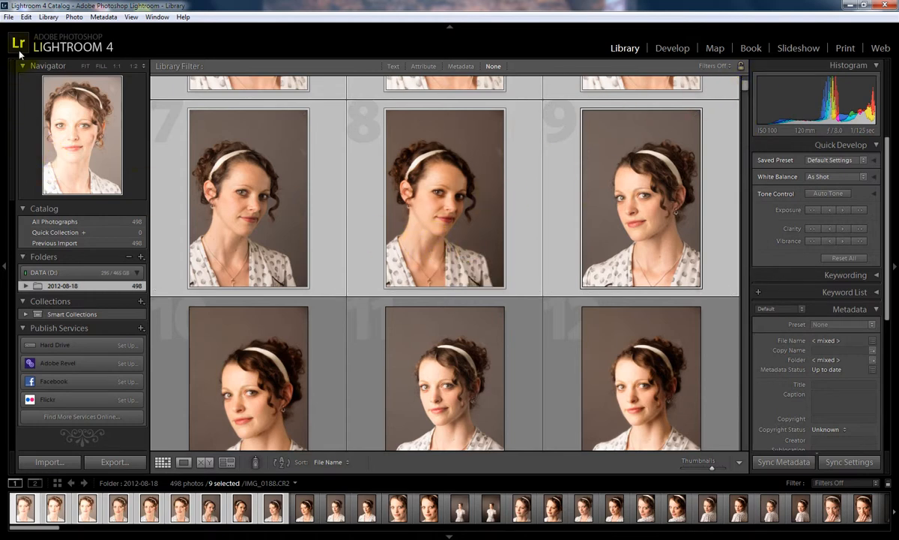
{"action": "left_click", "coordinate": [46, 17]}
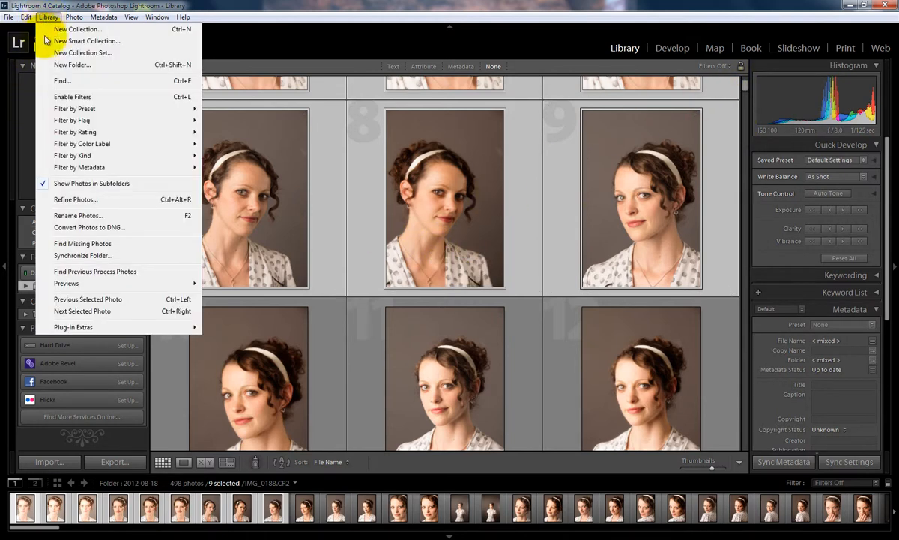
{"action": "mouse_move", "coordinate": [72, 284]}
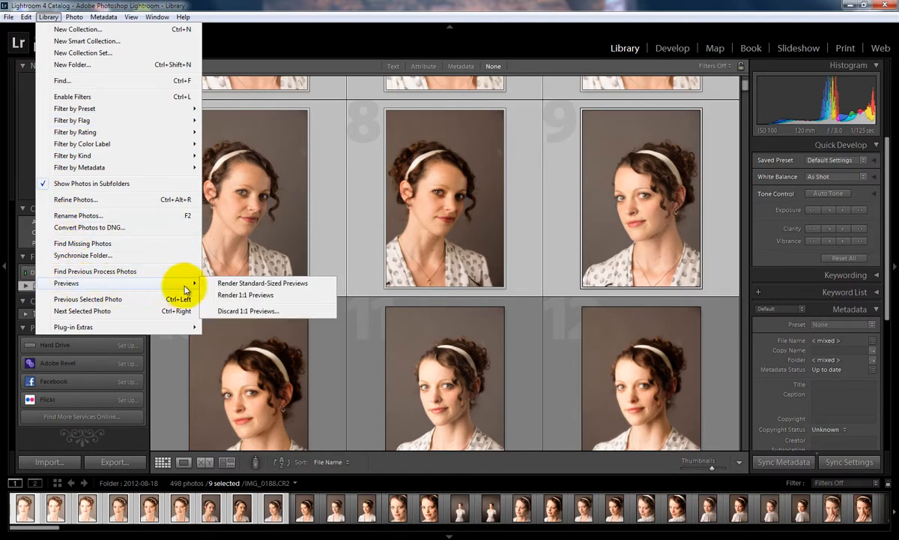
{"action": "left_click", "coordinate": [237, 285]}
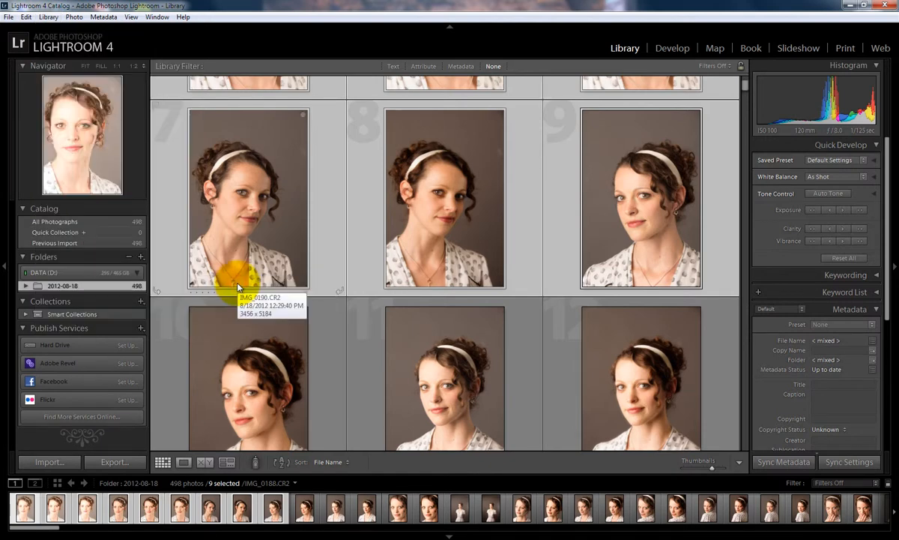
- Select all photos in the folder and render their standard-sized previews
{"action": "left_click", "coordinate": [286, 236]}
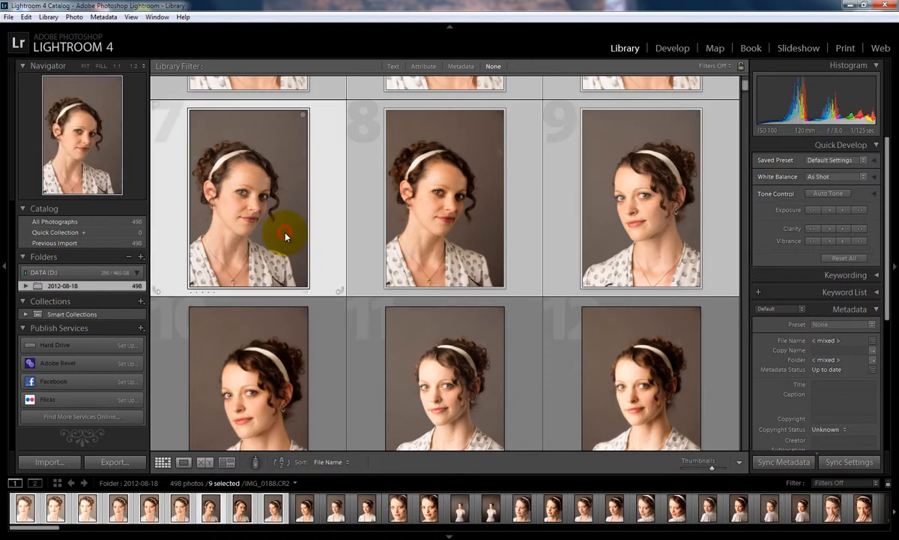
{"action": "key", "text": "ctrl+a"}
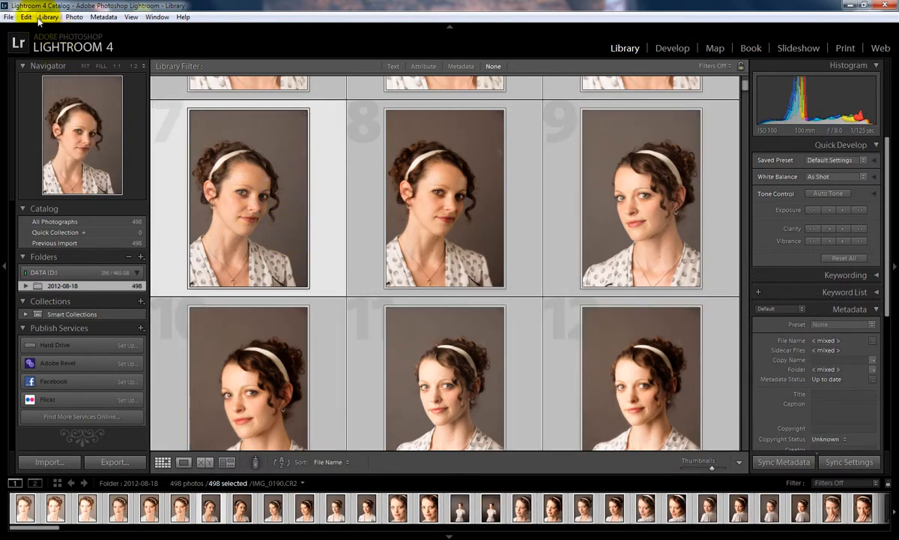
{"action": "left_click", "coordinate": [46, 16]}
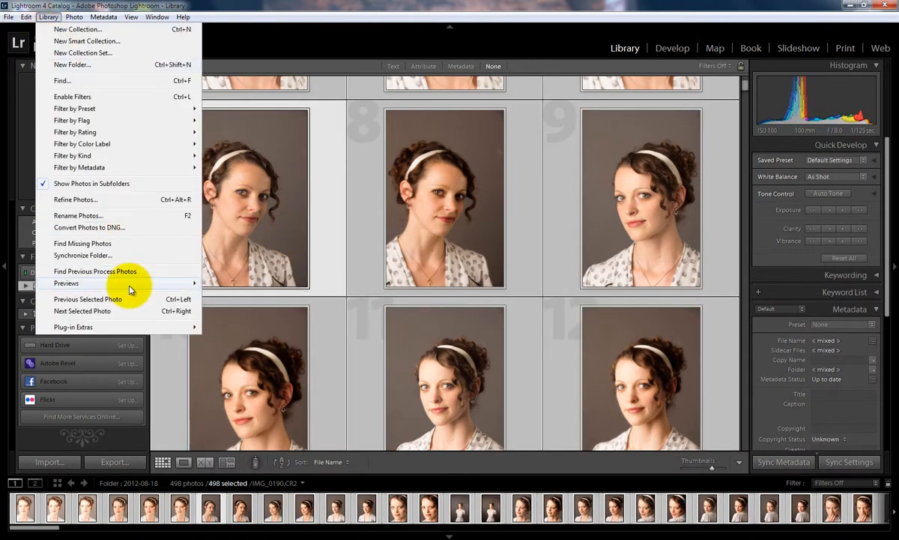
{"action": "mouse_move", "coordinate": [149, 289]}
{"action": "left_click", "coordinate": [229, 283]}
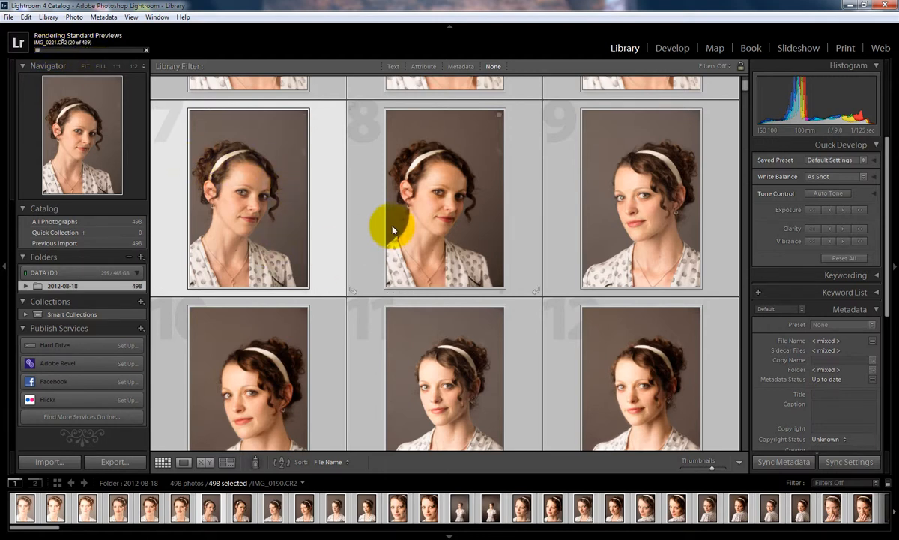
- Inspect both eyes in IMG_0190.jpg at 1:1 zoom and return to the thumbnail grid
{"action": "left_click", "coordinate": [412, 228]}
{"action": "double_click", "coordinate": [407, 214]}
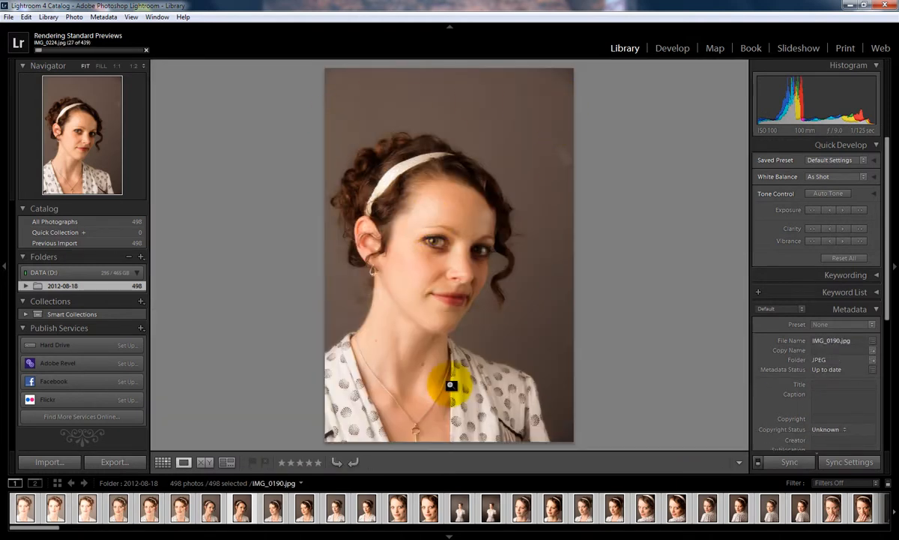
{"action": "left_click", "coordinate": [443, 249]}
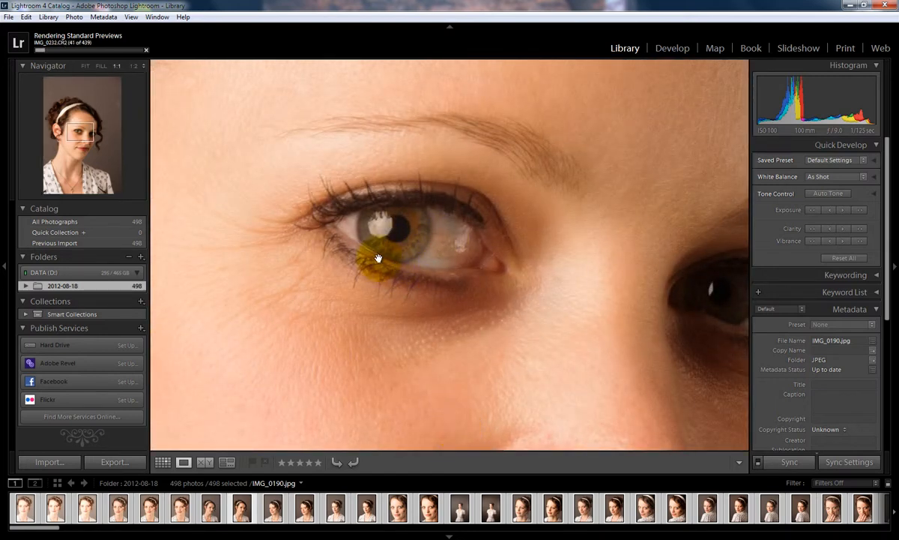
{"action": "left_click", "coordinate": [77, 136]}
{"action": "mouse_move", "coordinate": [76, 135]}
{"action": "left_mouse_down"}
{"action": "mouse_move", "coordinate": [75, 150]}
{"action": "mouse_move", "coordinate": [66, 142]}
{"action": "mouse_move", "coordinate": [71, 102]}
{"action": "mouse_move", "coordinate": [86, 129]}
{"action": "mouse_move", "coordinate": [82, 140]}
{"action": "mouse_move", "coordinate": [85, 133]}
{"action": "left_mouse_up"}
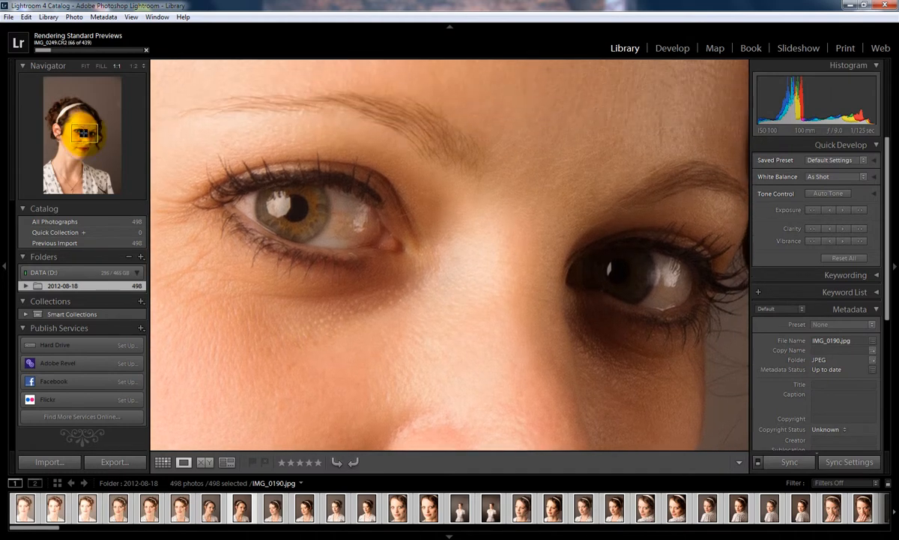
{"action": "left_click", "coordinate": [162, 462]}
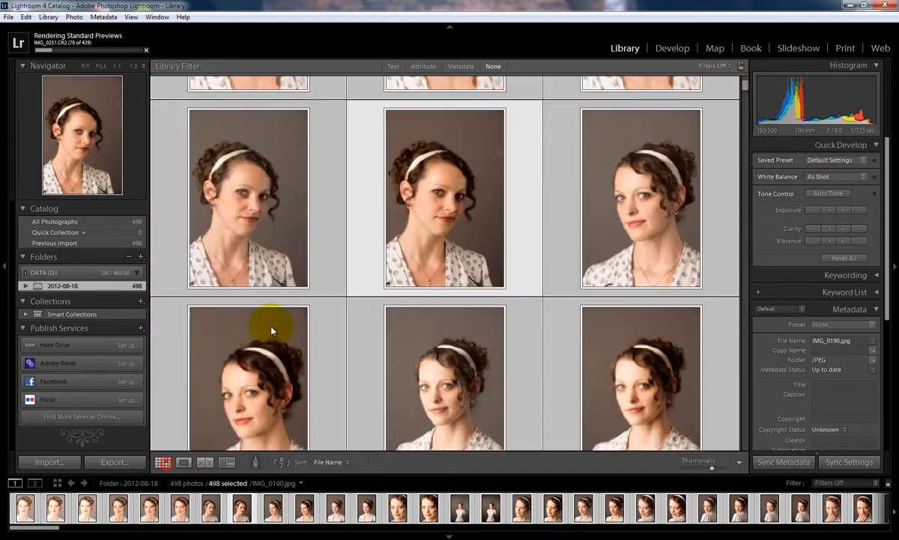
- Render 1:1 previews for all the selected photos, keeping IMG_0190.CR2 active, and make the eighth photo active
{"action": "left_click", "coordinate": [220, 240]}
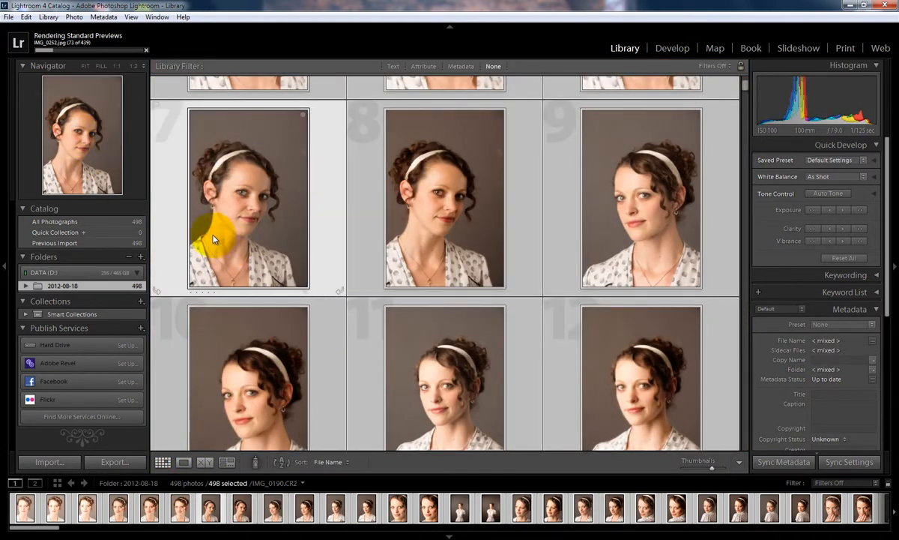
{"action": "left_click", "coordinate": [48, 16]}
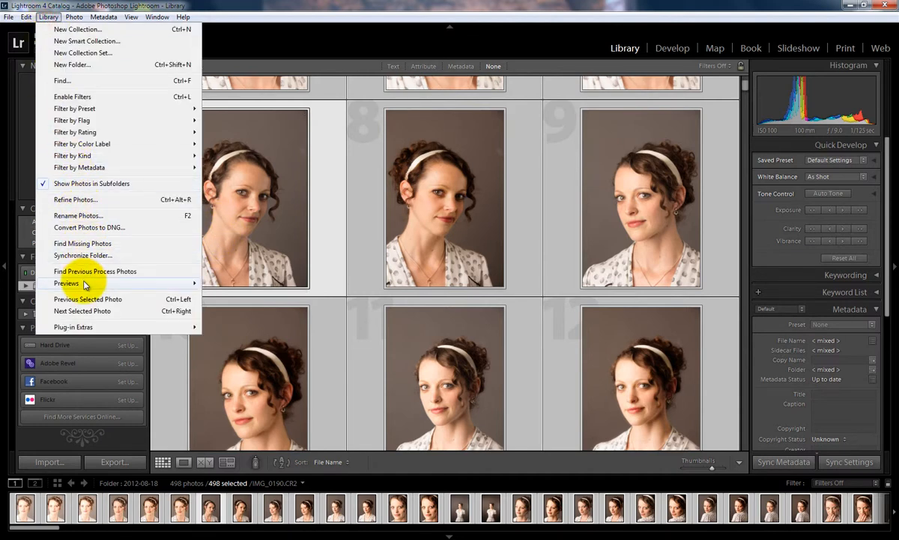
{"action": "mouse_move", "coordinate": [80, 282]}
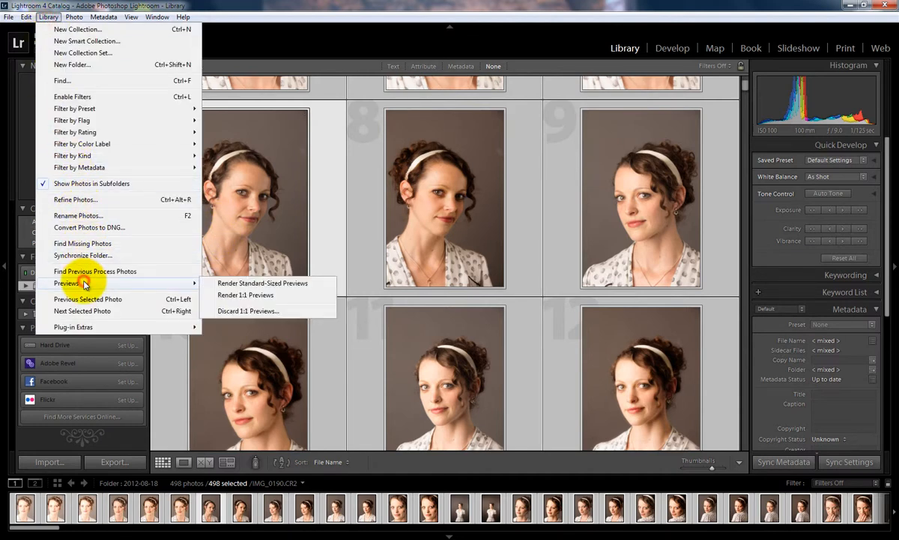
{"action": "left_click", "coordinate": [236, 295]}
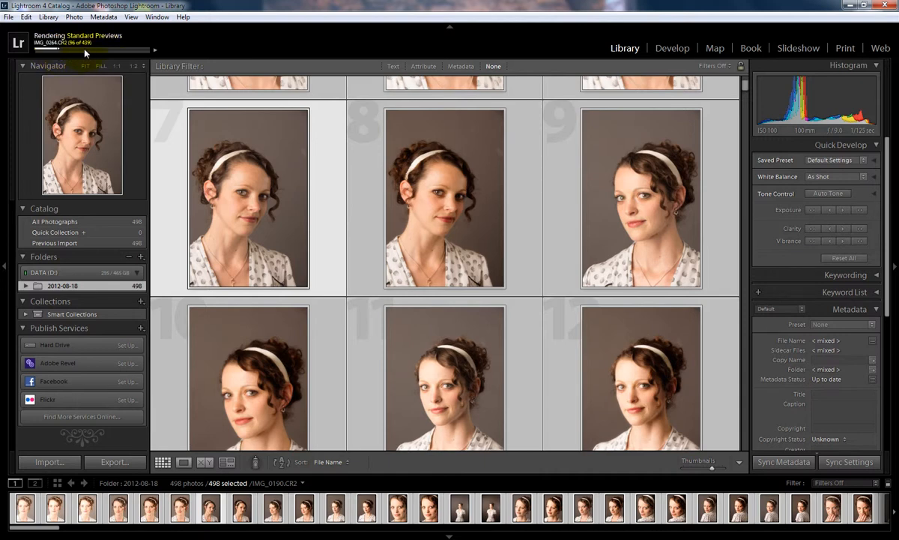
{"action": "left_click", "coordinate": [401, 187]}
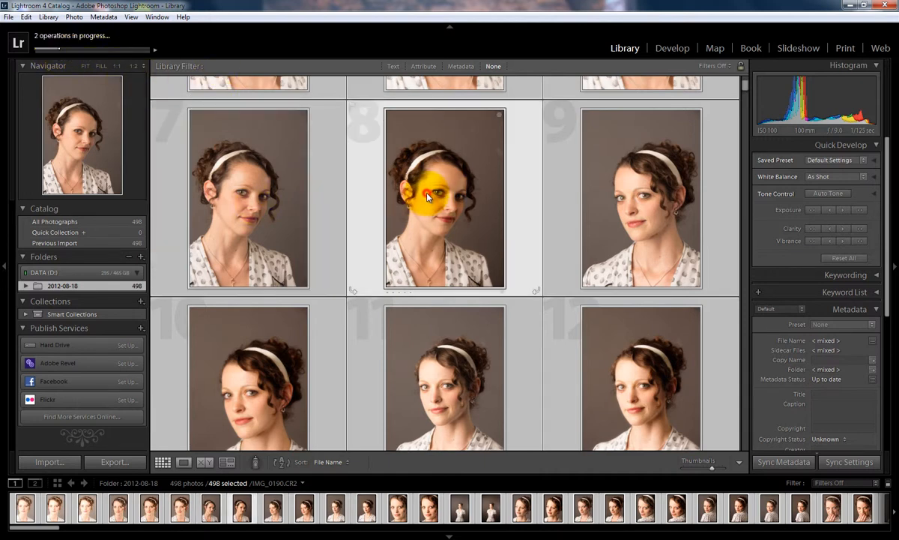
- Browse the selected photos' thumbnails down to the blue-dress portraits, making IMG_0210.CR2 active along the way
{"action": "scroll", "coordinate": [415, 256], "scroll_direction": "down", "scroll_amount": 5}
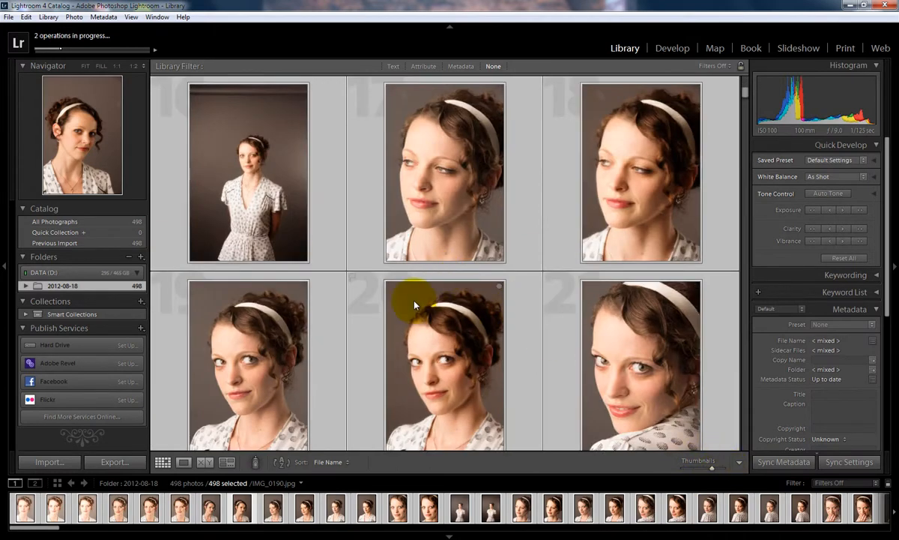
{"action": "scroll", "coordinate": [415, 305], "scroll_direction": "down", "scroll_amount": 3}
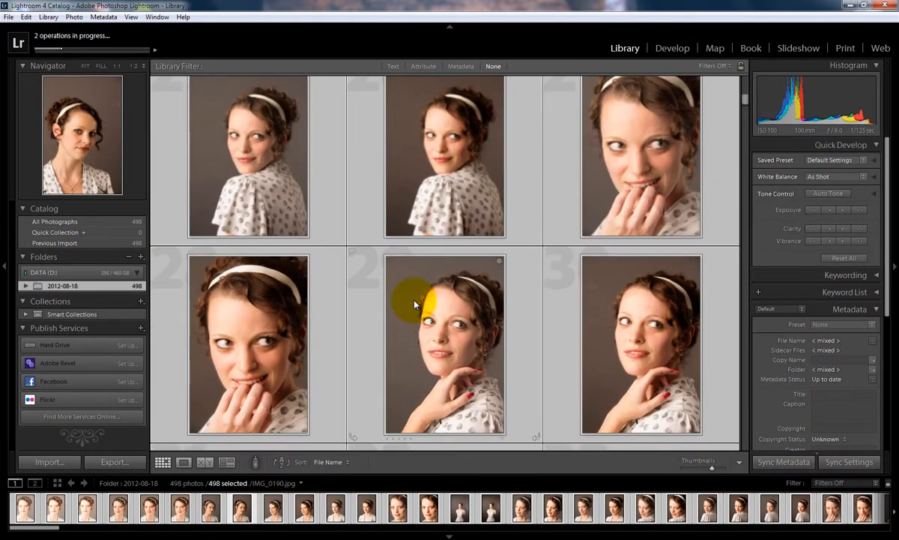
{"action": "scroll", "coordinate": [415, 305], "scroll_direction": "down", "scroll_amount": 5}
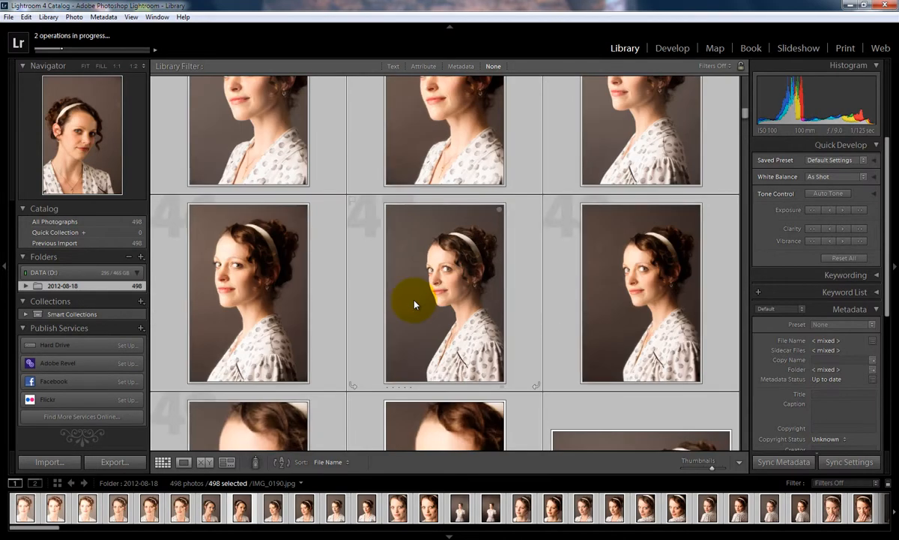
{"action": "left_click", "coordinate": [420, 301]}
{"action": "left_click", "coordinate": [607, 283]}
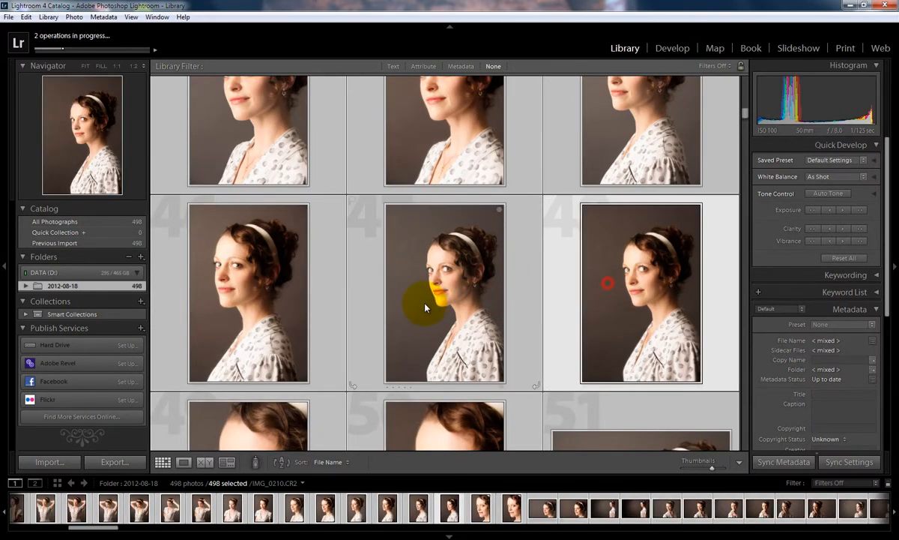
{"action": "scroll", "coordinate": [425, 308], "scroll_direction": "down", "scroll_amount": 1}
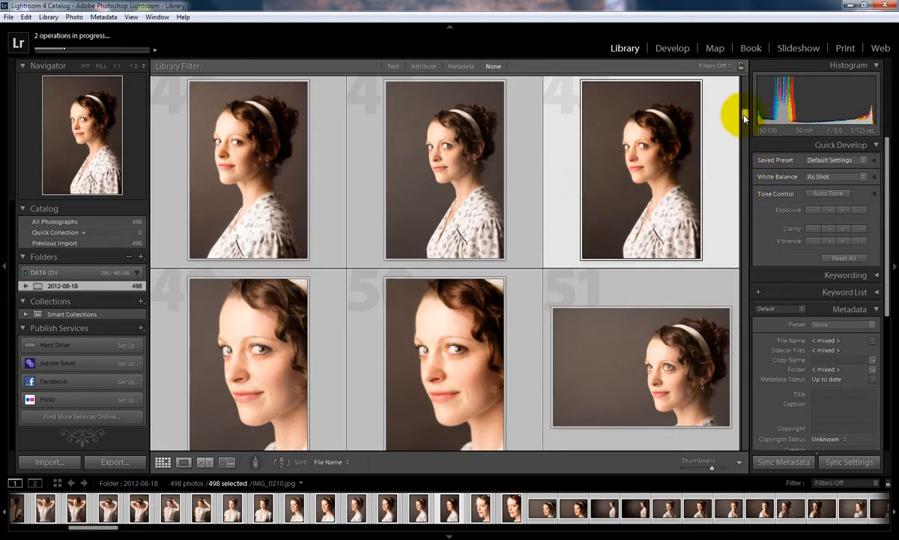
{"action": "left_click_drag", "start_coordinate": [744, 117], "coordinate": [750, 152]}
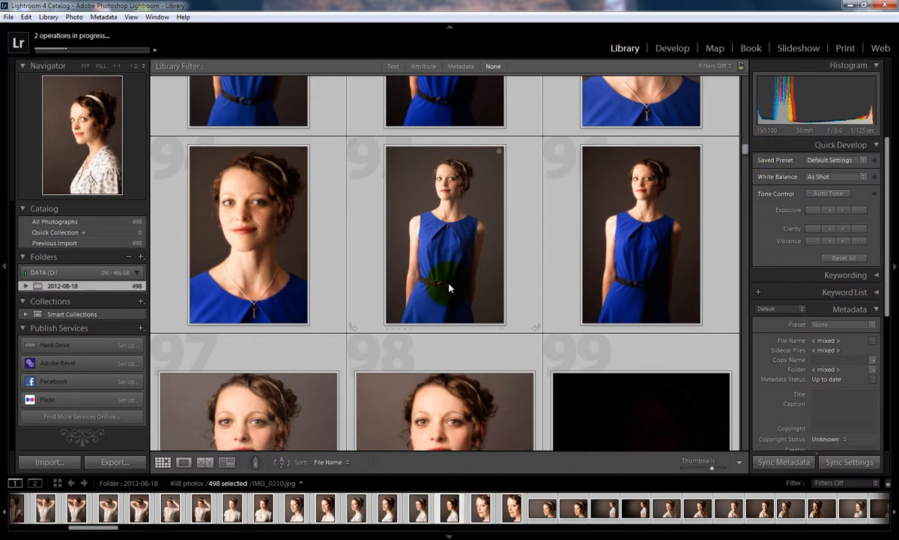
{"action": "scroll", "coordinate": [447, 284], "scroll_direction": "down", "scroll_amount": 3}
{"action": "scroll", "coordinate": [446, 284], "scroll_direction": "up", "scroll_amount": 3}
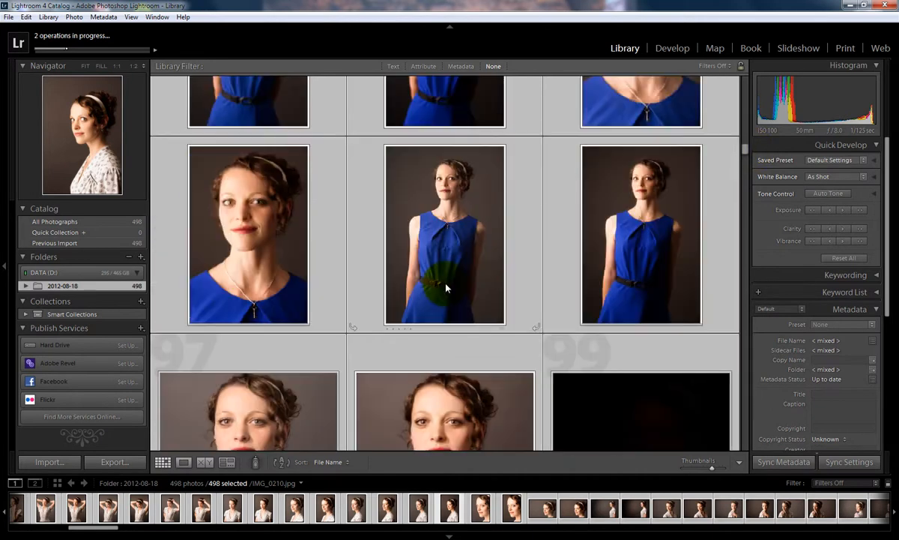
{"action": "scroll", "coordinate": [446, 287], "scroll_direction": "up", "scroll_amount": 2}
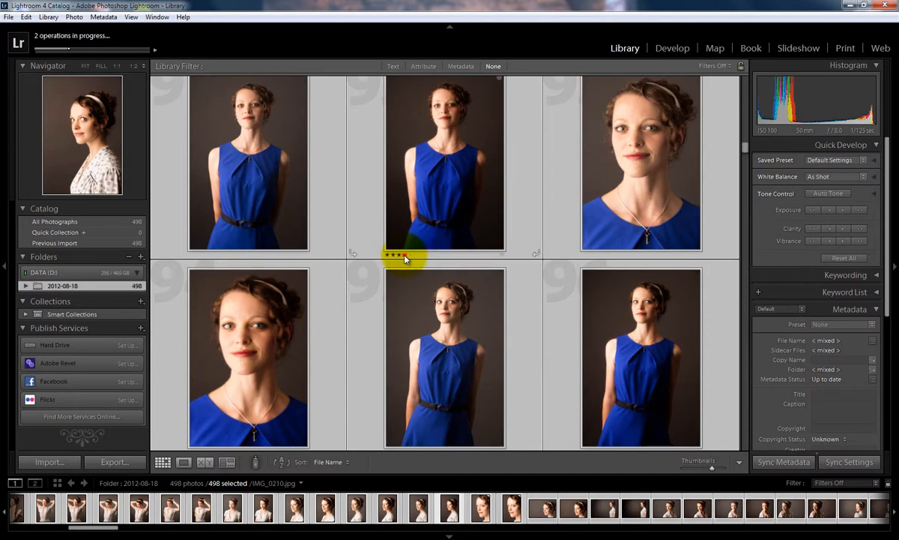
- Try four-star and one-star ratings on the blue-dress photos, and undo the rating and selection changes
{"action": "left_click", "coordinate": [404, 256]}
{"action": "left_click", "coordinate": [387, 256]}
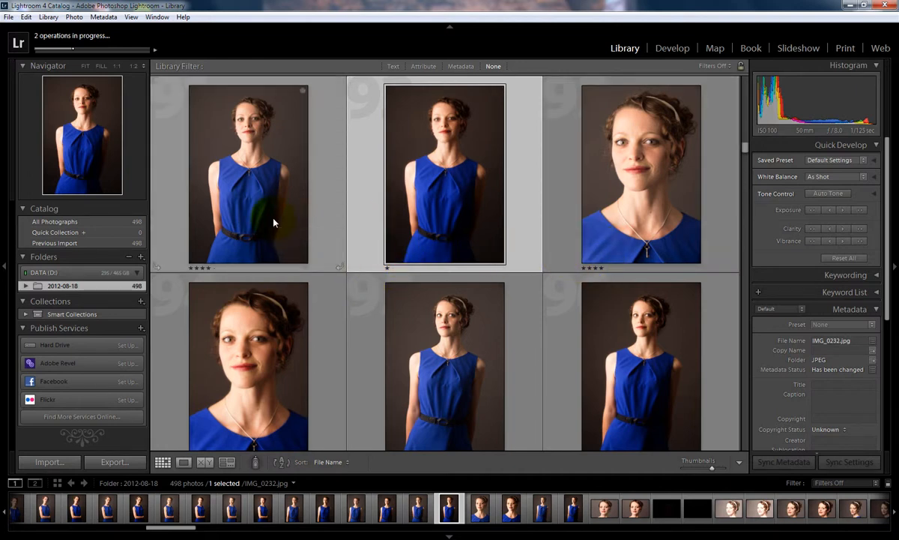
{"action": "key", "text": "ctrl+z"}
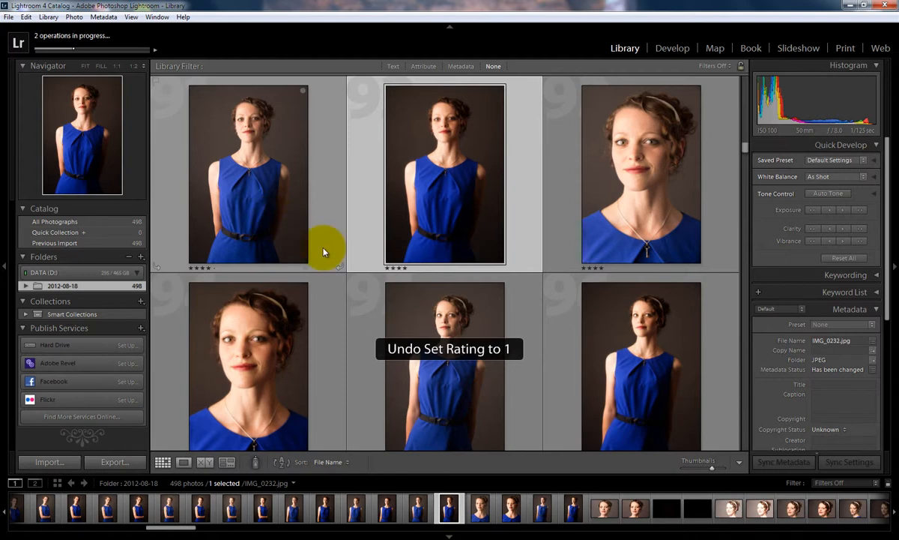
{"action": "key", "text": "ctrl+z"}
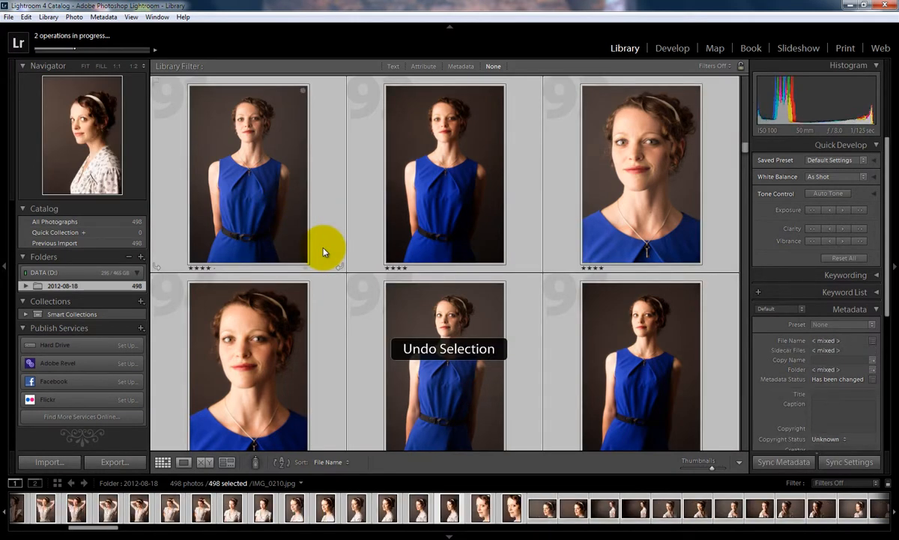
{"action": "key", "text": "ctrl+z"}
{"action": "key", "text": "ctrl+z"}
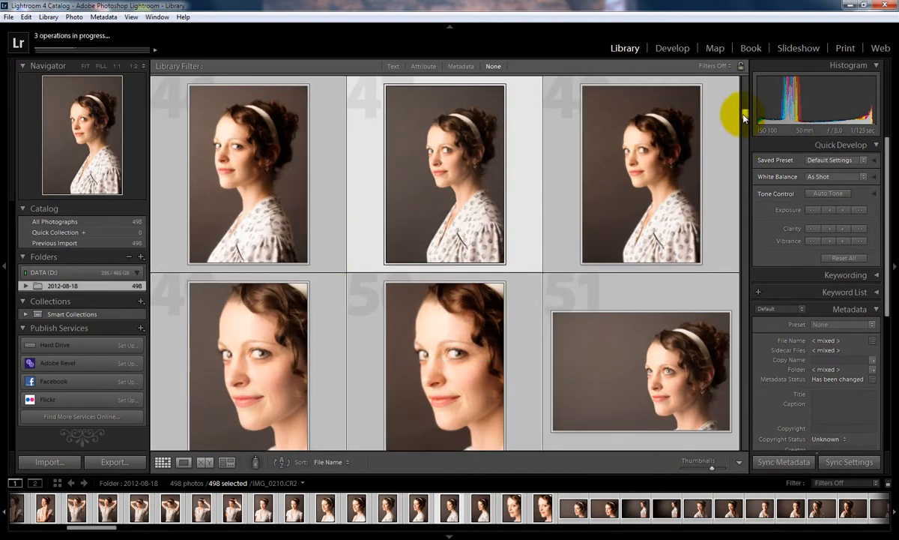
- Make IMG_0319.jpg active among the red-dress photos and deselect all photos in the folder
{"action": "left_click_drag", "start_coordinate": [744, 114], "coordinate": [744, 274]}
{"action": "left_click", "coordinate": [462, 293]}
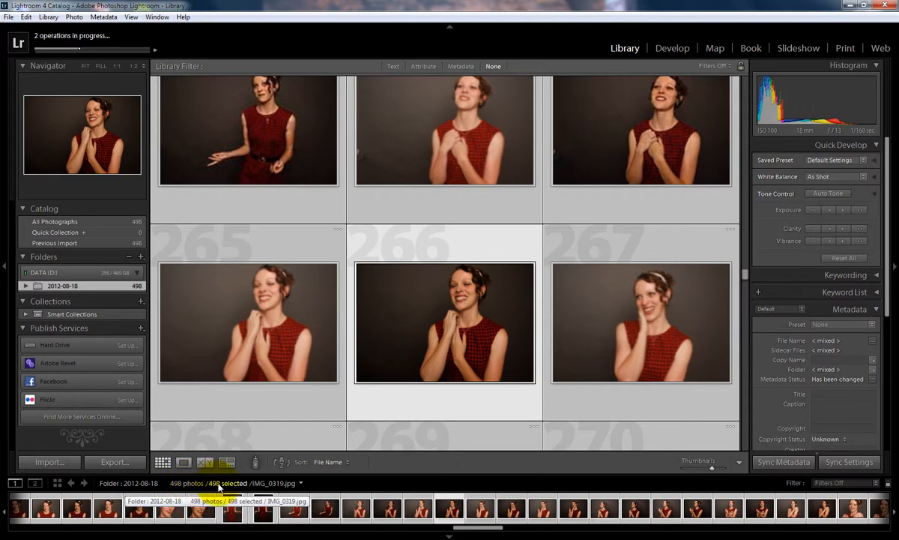
{"action": "left_click", "coordinate": [25, 17]}
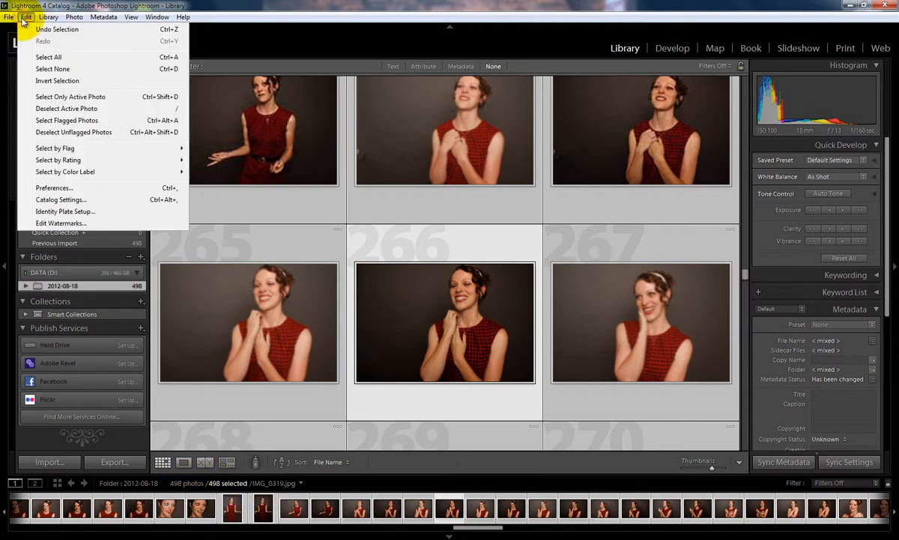
{"action": "left_click", "coordinate": [50, 68]}
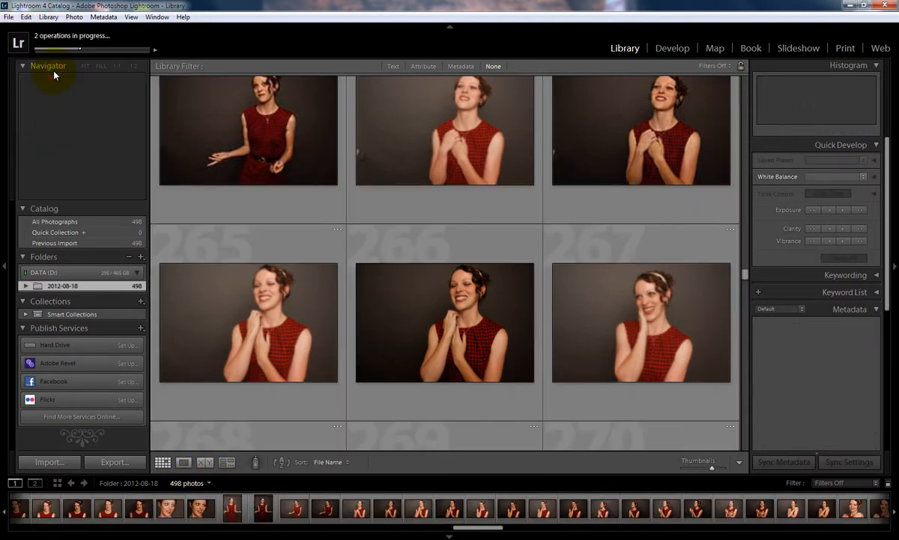
- Inspect the eye area of IMG_0394.jpg at 1:1 zoom in Library and open the photo in Develop
{"action": "left_click_drag", "start_coordinate": [745, 281], "coordinate": [746, 392]}
{"action": "left_click", "coordinate": [460, 217]}
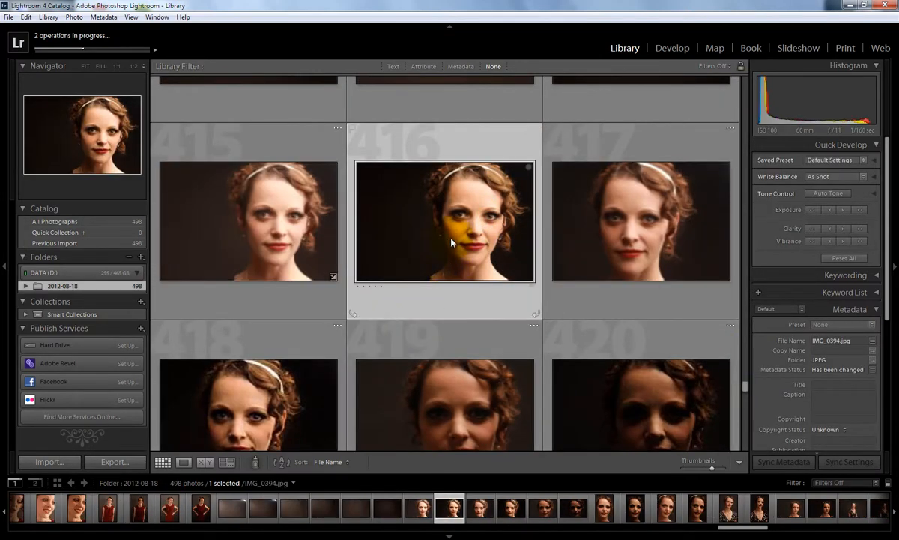
{"action": "double_click", "coordinate": [431, 206]}
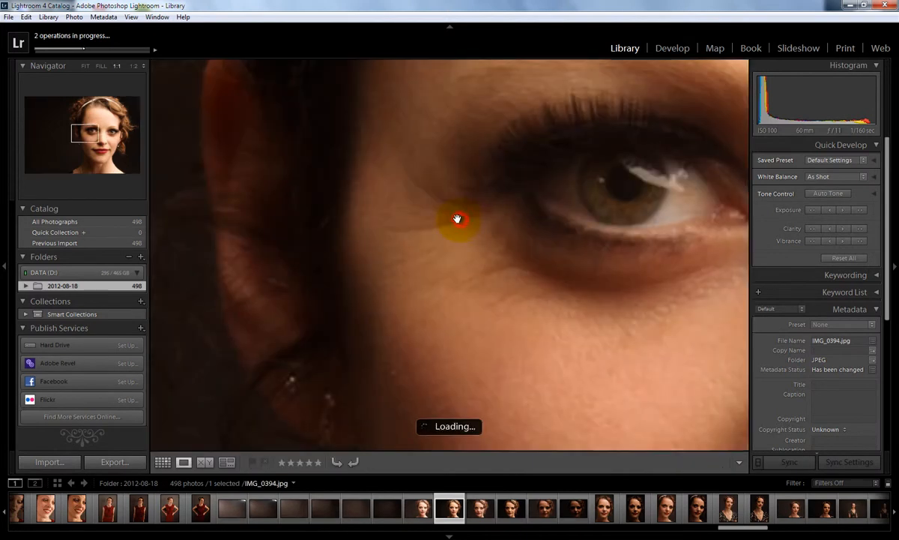
{"action": "left_click", "coordinate": [380, 293]}
{"action": "left_click", "coordinate": [666, 50]}
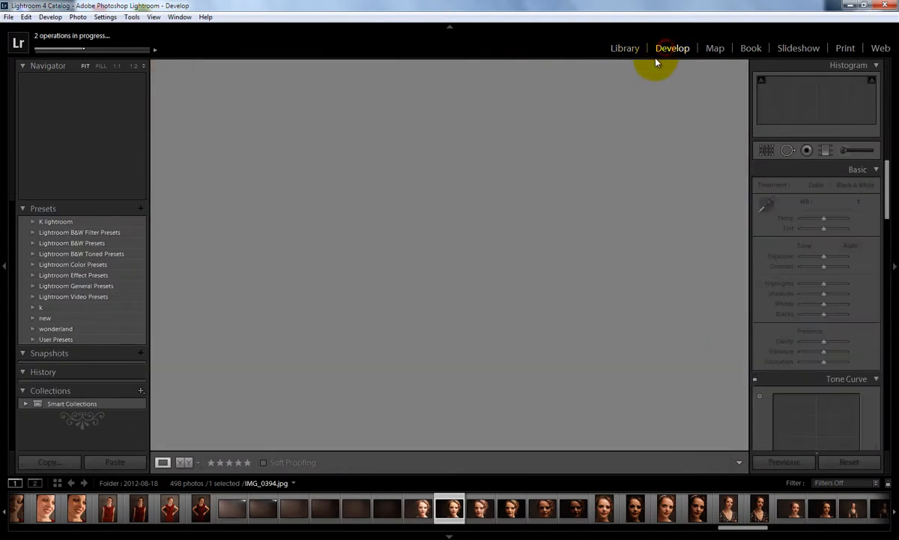